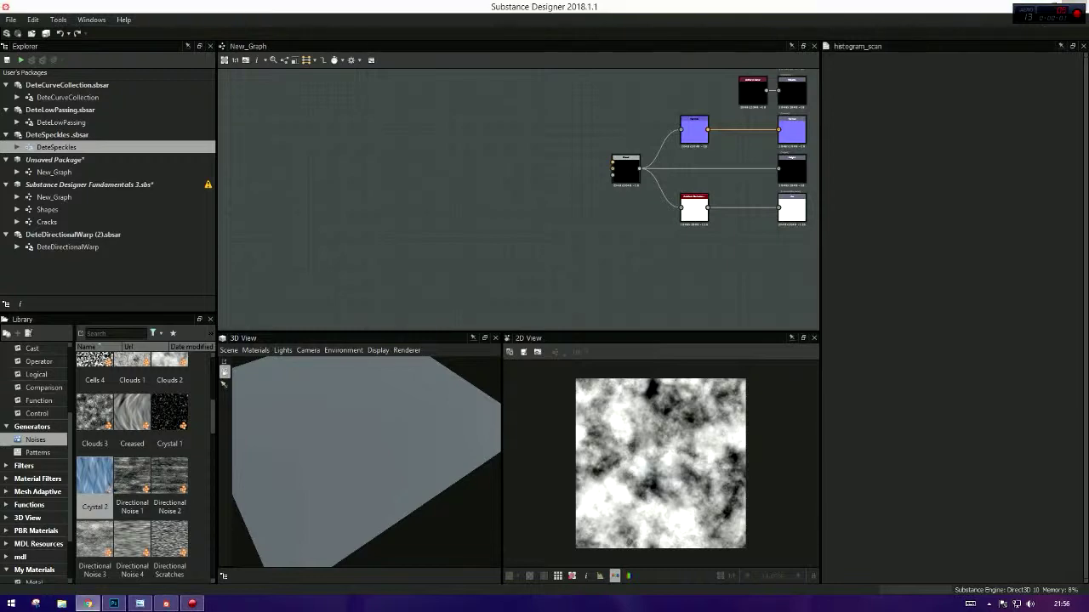
pyautogui.scroll(2, 556, 233)
# - Add a Polygon 2 shape and link it into a new DeteDirectionalWarp
pyautogui.press('space')
pyautogui.write('po')
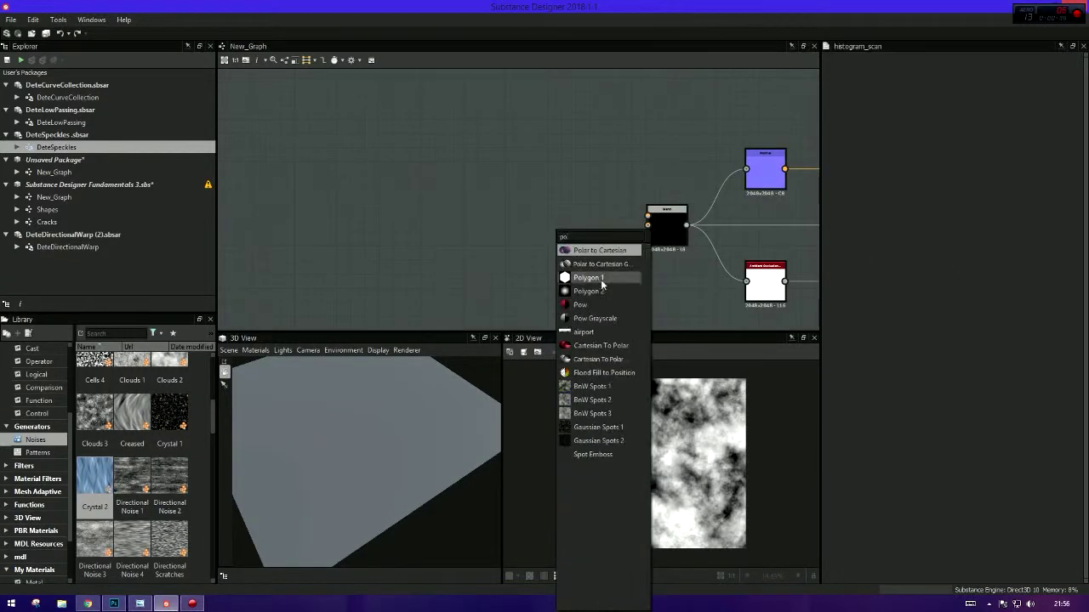
pyautogui.click(596, 291)
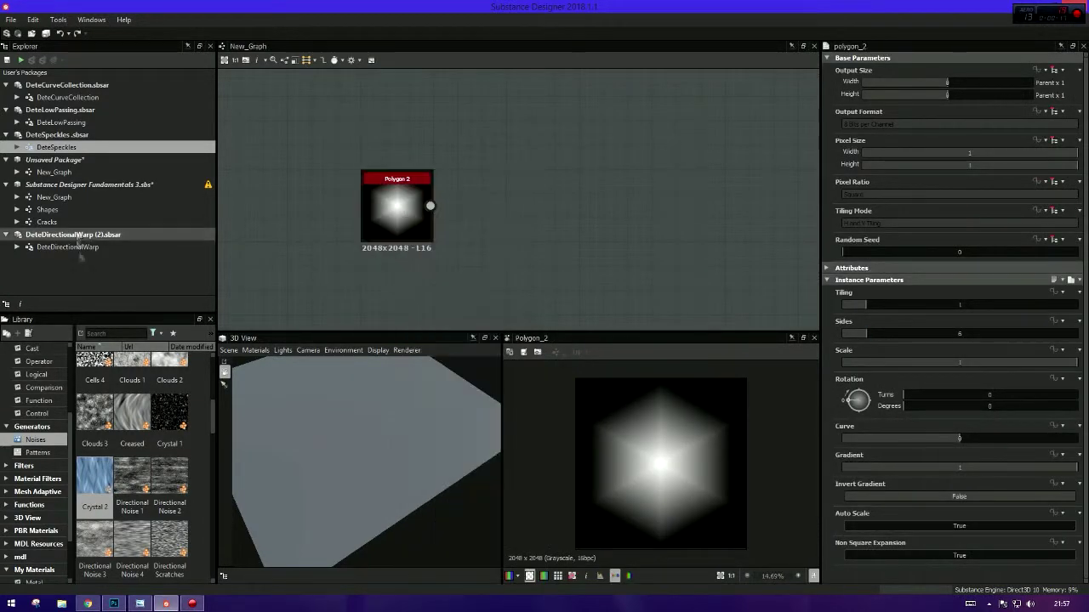
pyautogui.moveTo(68, 247); pyautogui.dragTo(519, 204)
# - Add a Plasma noise to drive the warp intensity and lower its scale
pyautogui.press('space')
pyautogui.write('plasma')
pyautogui.press('Return')
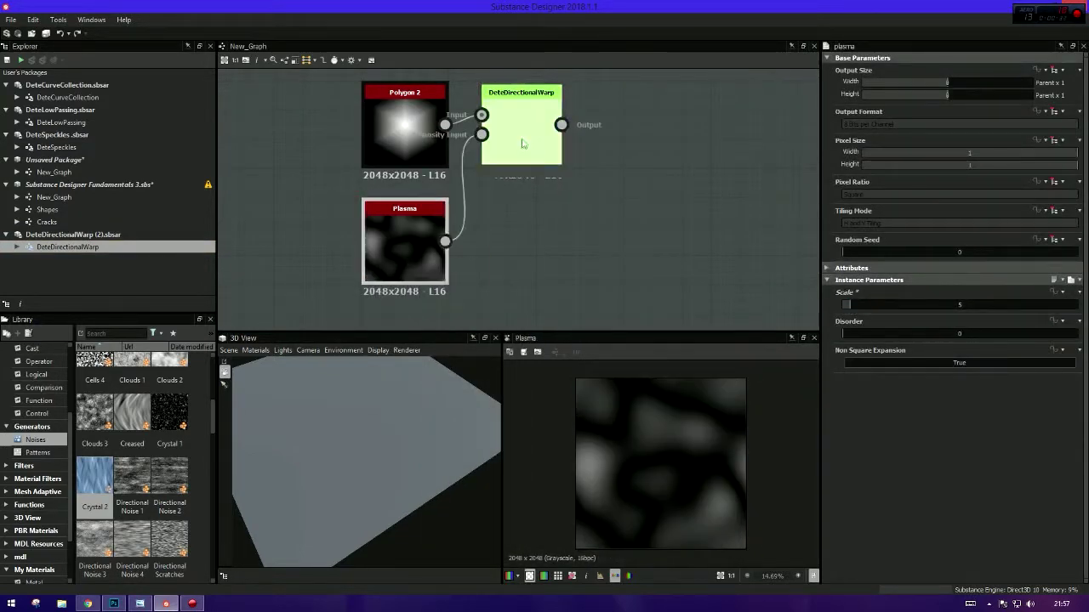
pyautogui.doubleClick(519, 144)
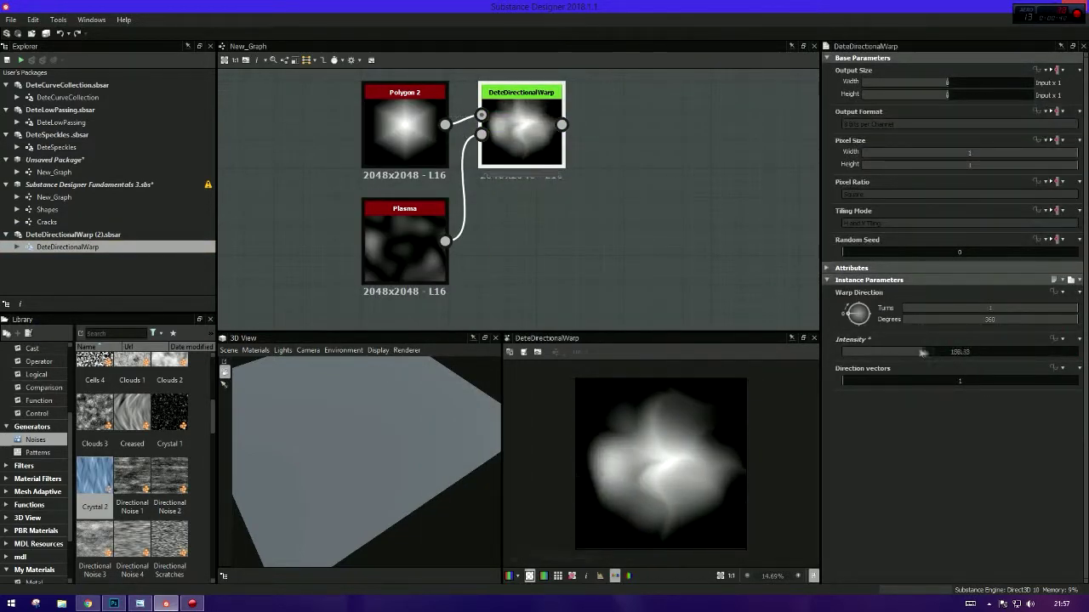
pyautogui.click(404, 247)
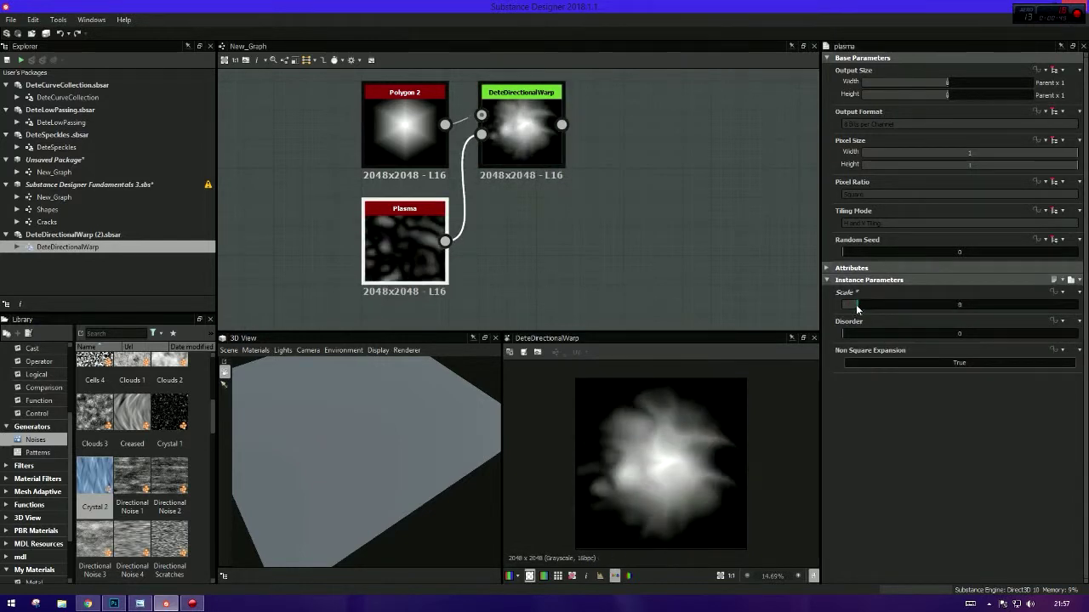
pyautogui.moveTo(852, 308); pyautogui.dragTo(852, 308)
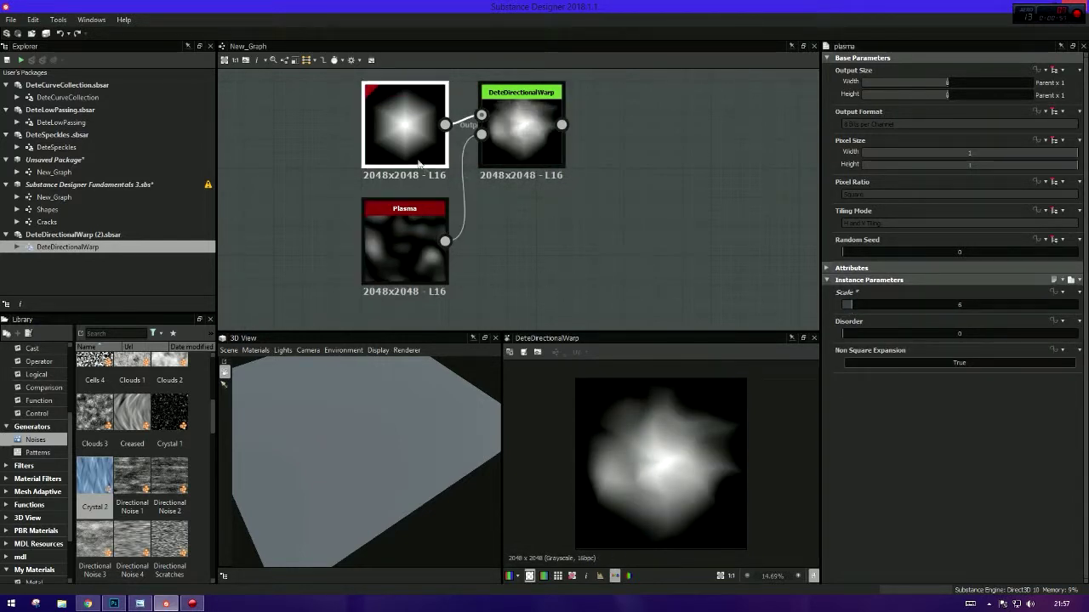
# - Select the Polygon 2 and warp nodes and frame the whole graph
pyautogui.click(418, 163)
pyautogui.click(521, 136)
pyautogui.press('f')
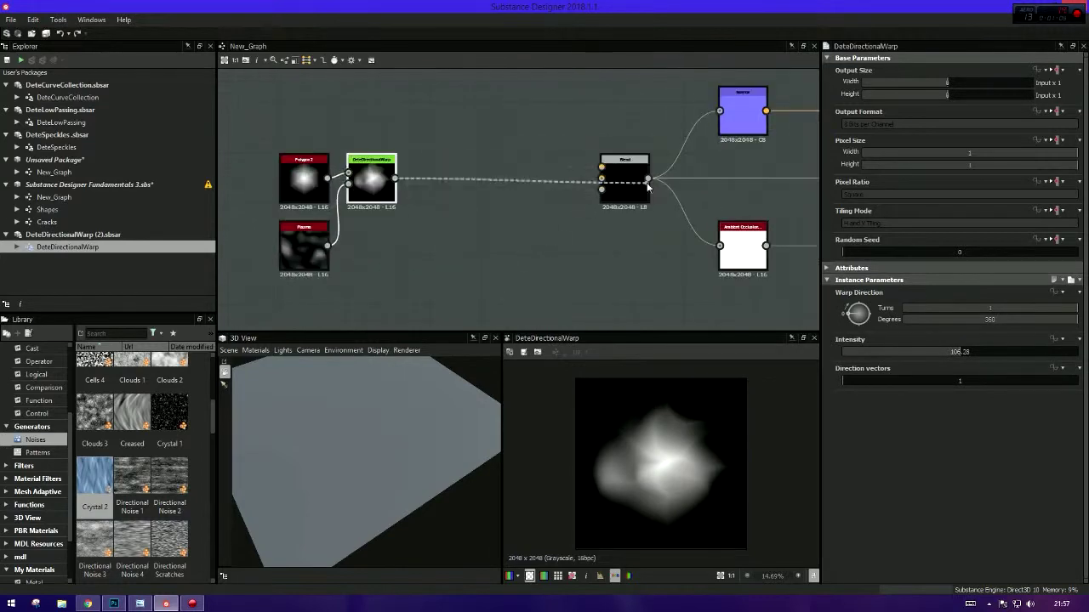
# - Insert a Slope Blur Grayscale after the warp, with Creased noise as its slope input
pyautogui.scroll(2, 458, 241)
pyautogui.press('space')
pyautogui.write('slo')
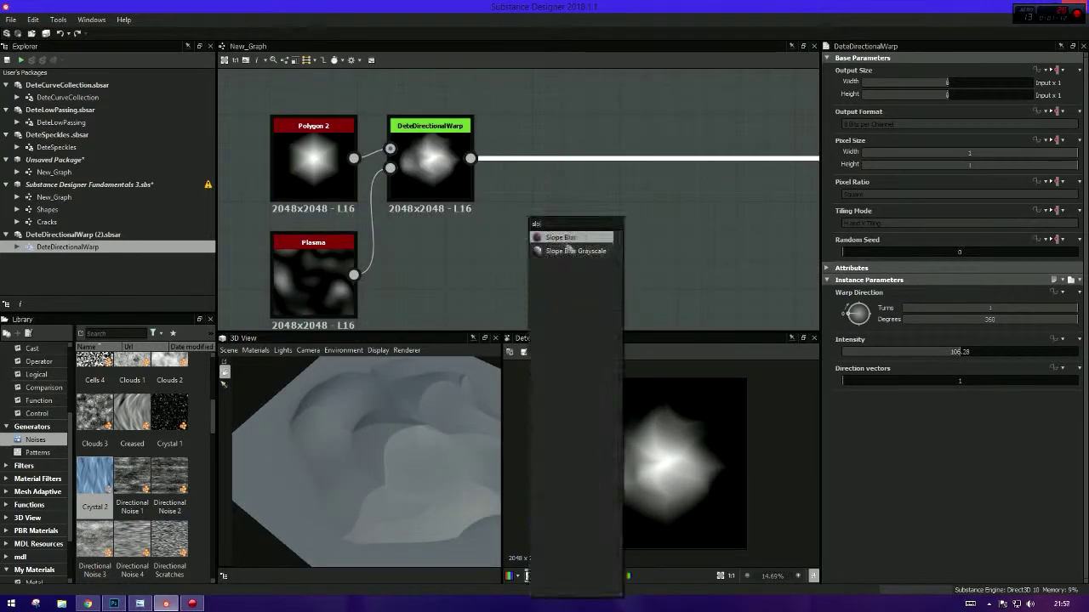
pyautogui.click(569, 251)
pyautogui.scroll(-1, 524, 265)
pyautogui.moveTo(404, 281); pyautogui.dragTo(451, 268)
pyautogui.moveTo(509, 245); pyautogui.dragTo(538, 155)
# - Lower the Slope Blur Intensity to 5.49 while checking the relief in 3D
pyautogui.moveTo(391, 459); pyautogui.dragTo(476, 477)
pyautogui.moveTo(361, 473); pyautogui.dragTo(400, 460)
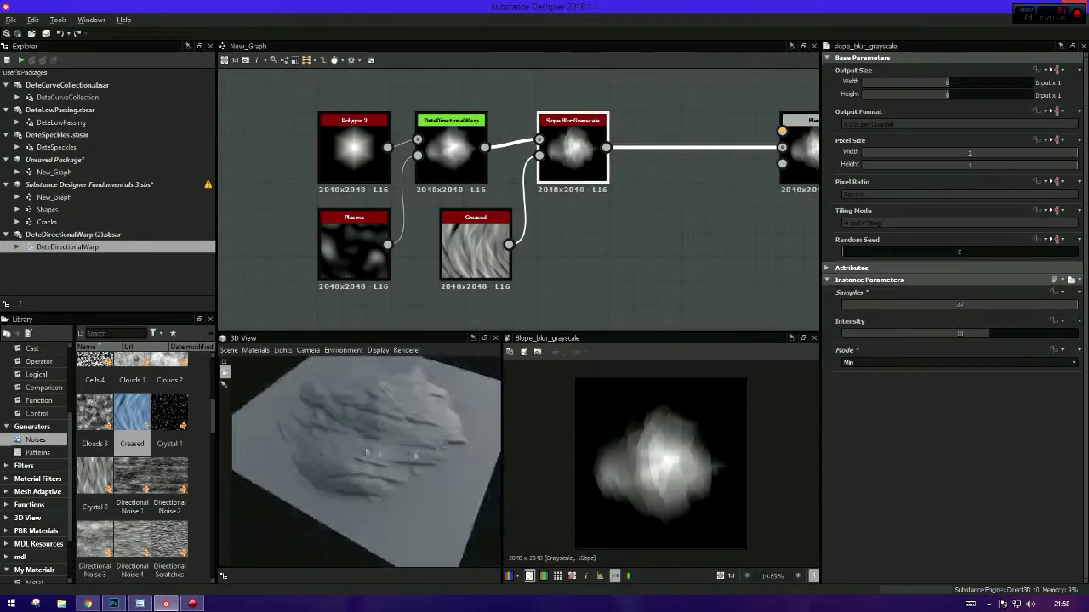
pyautogui.click(923, 333)
pyautogui.moveTo(442, 425)
pyautogui.mouseDown()
pyautogui.moveTo(489, 408)
pyautogui.moveTo(425, 445)
pyautogui.mouseUp()
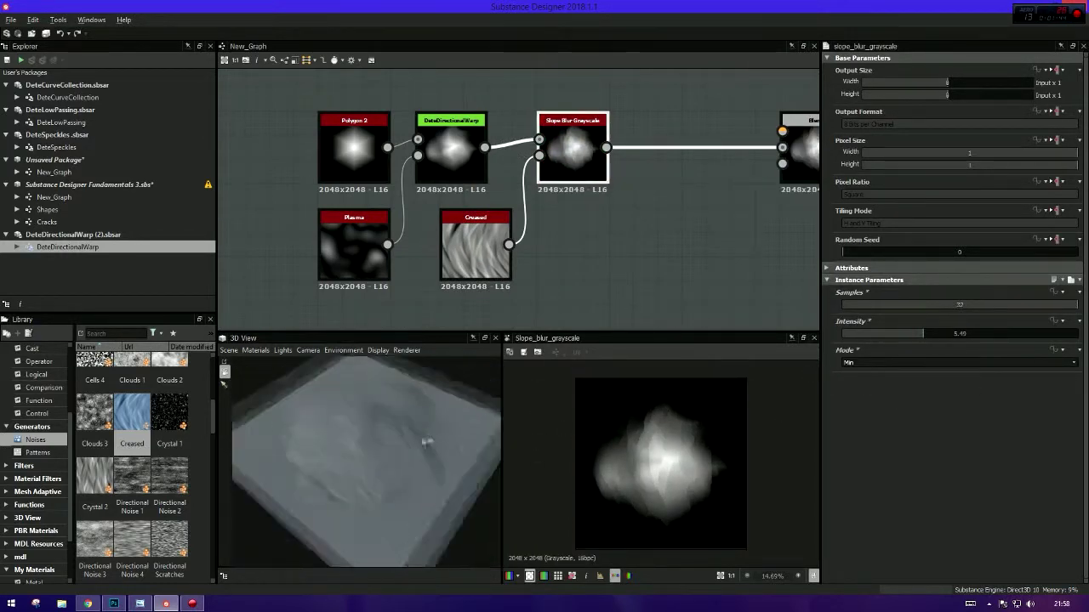
# - Pan the graph over to empty space for the next node
pyautogui.moveTo(358, 136); pyautogui.dragTo(305, 126, button='middle')
pyautogui.moveTo(357, 459)
pyautogui.mouseDown()
pyautogui.moveTo(400, 443)
pyautogui.moveTo(374, 476)
pyautogui.mouseUp()
pyautogui.moveTo(365, 69); pyautogui.dragTo(375, 181, button='middle')
pyautogui.press('space')
# - Add a Shape node, undoing an accidentally added Shadows node
pyautogui.write('sh')
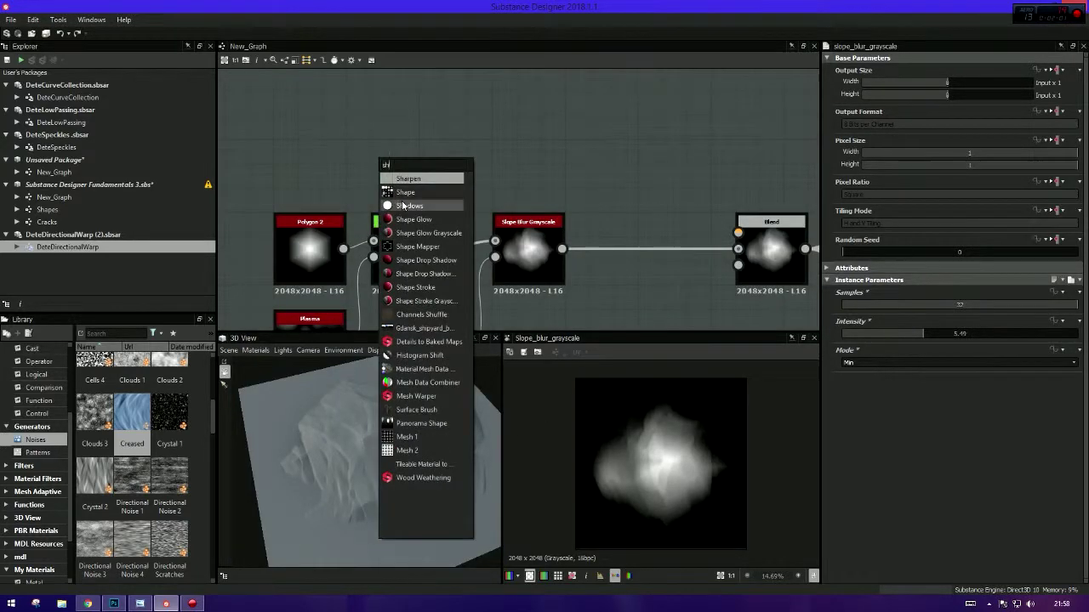
pyautogui.click(400, 220)
pyautogui.hotkey('ctrl', 'z')
pyautogui.press('space')
pyautogui.click(468, 208)
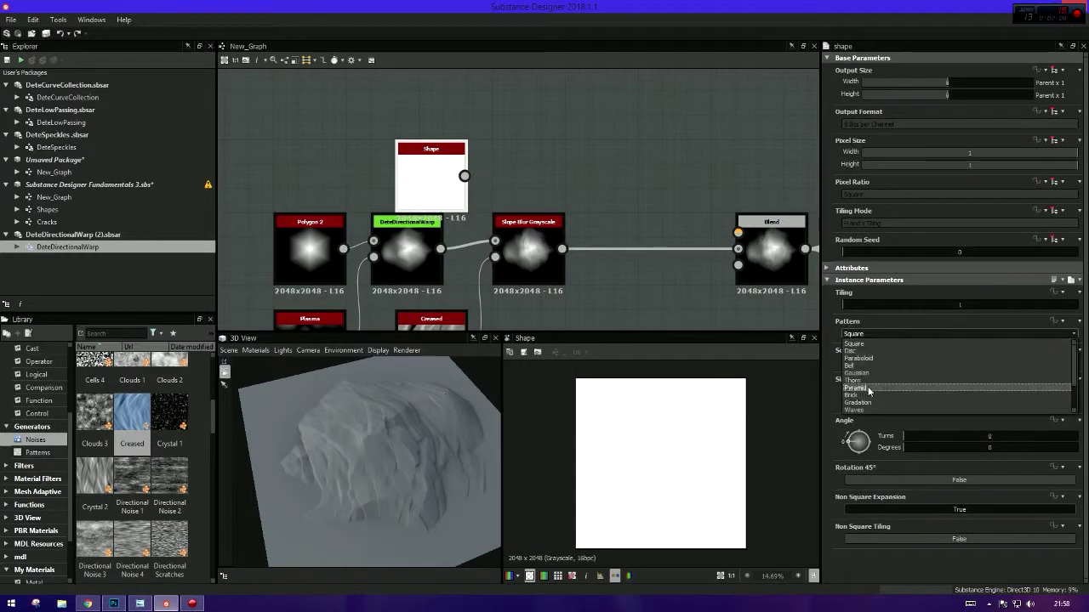
# - Set the Shape pattern to Paraboloid with scale 0.73
pyautogui.click(864, 410)
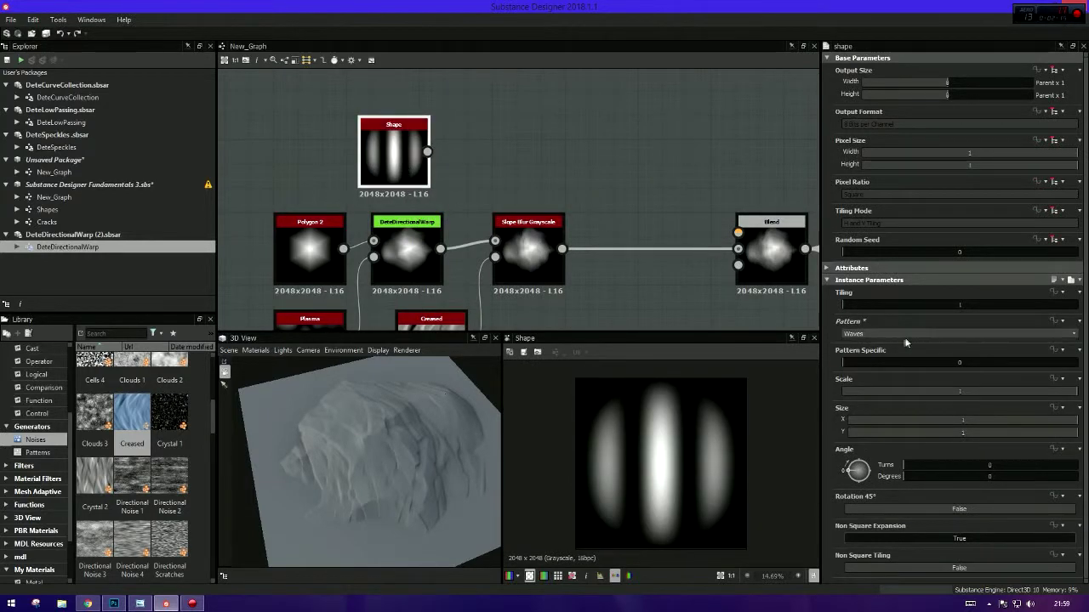
pyautogui.click(871, 373)
pyautogui.click(866, 335)
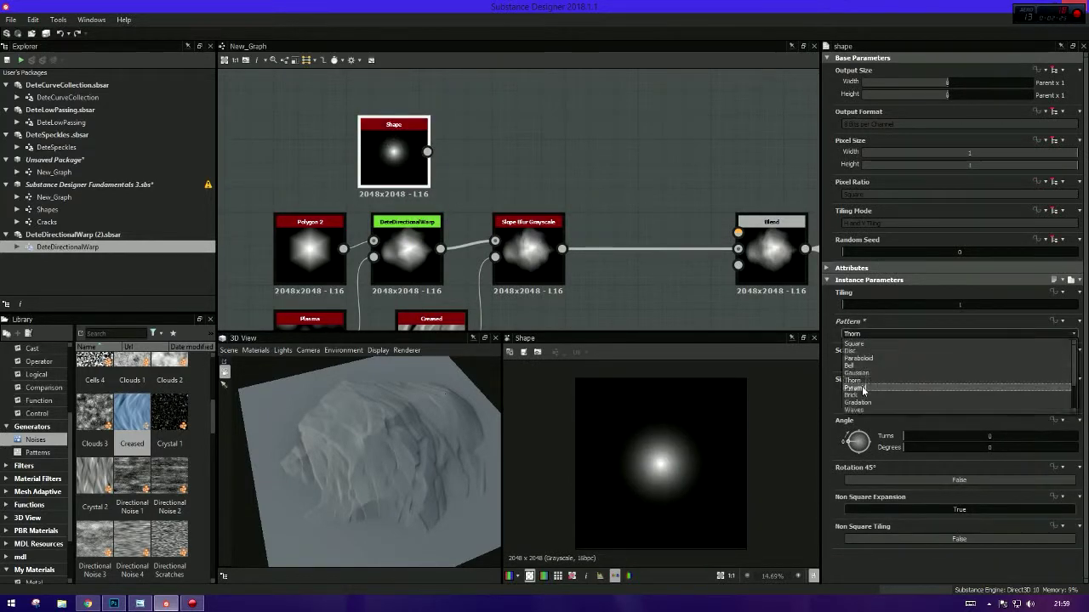
pyautogui.click(868, 397)
pyautogui.click(866, 335)
pyautogui.click(868, 362)
pyautogui.click(1014, 363)
# - Duplicate the warp and slope blur nodes and connect the Shape into the copy
pyautogui.scroll(-2, 719, 170)
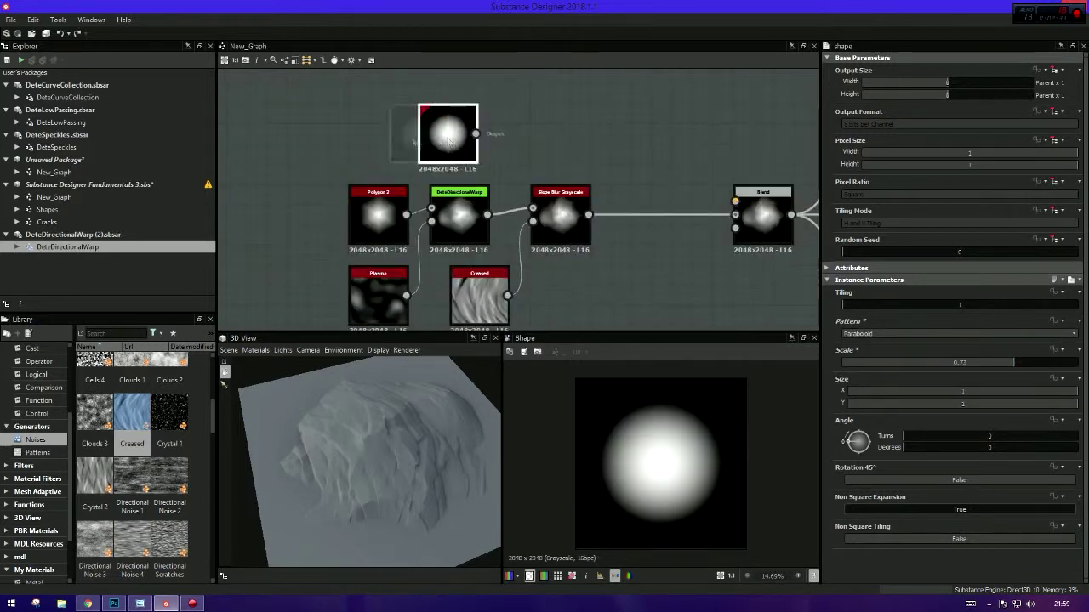
pyautogui.moveTo(448, 133); pyautogui.dragTo(379, 133)
pyautogui.click(569, 221)
pyautogui.scroll(2, 542, 151)
pyautogui.click(423, 264)
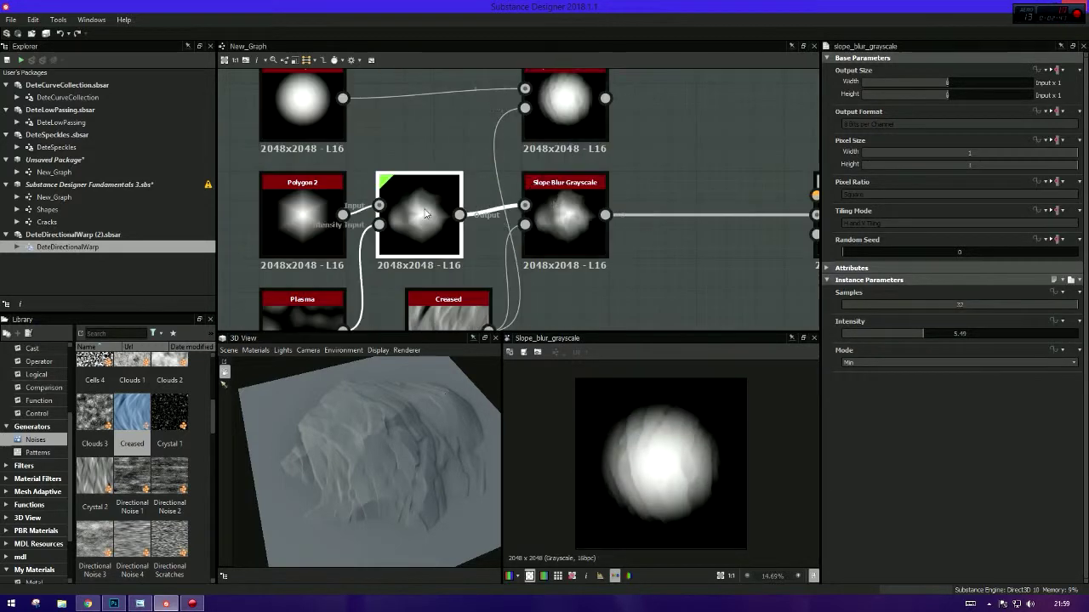
pyautogui.hotkey('ctrl', 'd')
pyautogui.moveTo(390, 128); pyautogui.dragTo(423, 149)
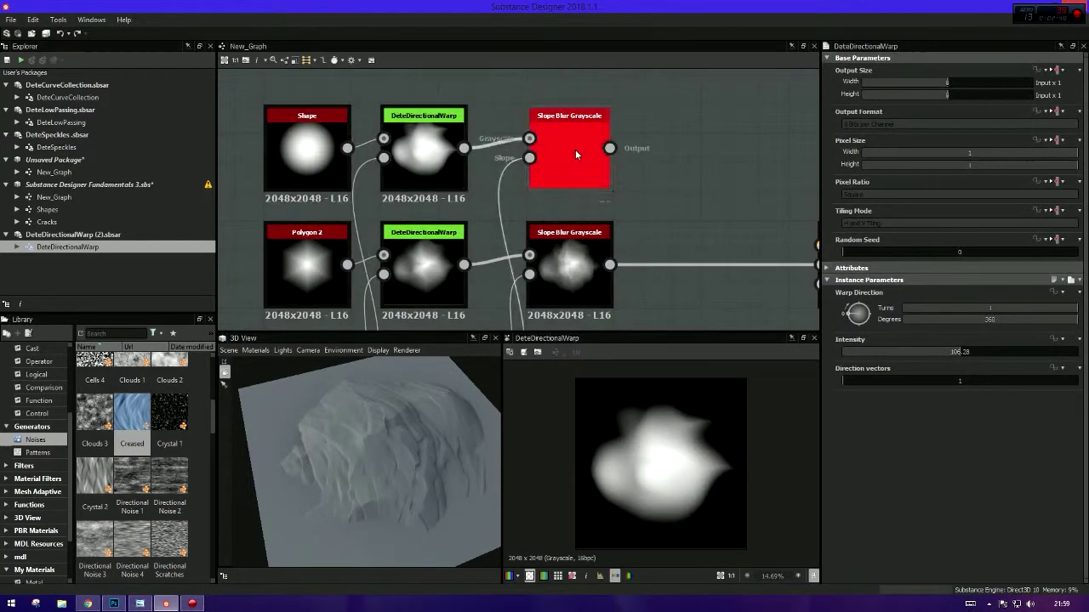
# - Add a Perlin Noise node to the graph
pyautogui.scroll(-2, 400, 180)
pyautogui.scroll(2, 401, 180)
pyautogui.scroll(-2, 366, 181)
pyautogui.press('space')
pyautogui.write('perlin')
pyautogui.press('Return')
pyautogui.scroll(2, 396, 117)
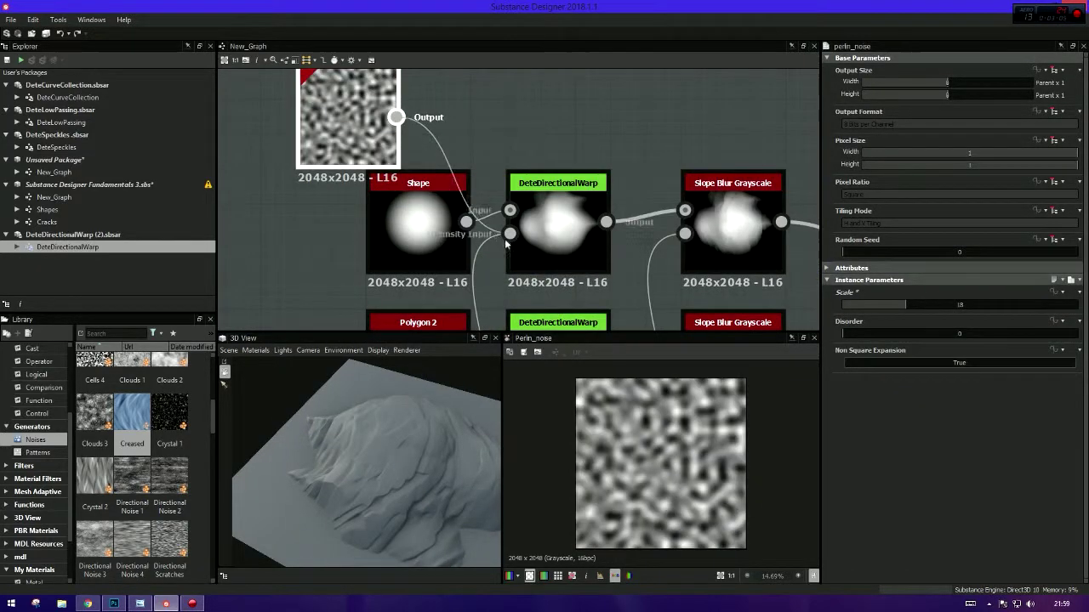
# - Feed Perlin Noise into the new warp's intensity and lower its scale to 6
pyautogui.moveTo(501, 231); pyautogui.dragTo(509, 233)
pyautogui.moveTo(357, 128); pyautogui.dragTo(393, 127)
pyautogui.moveTo(910, 294); pyautogui.dragTo(879, 305)
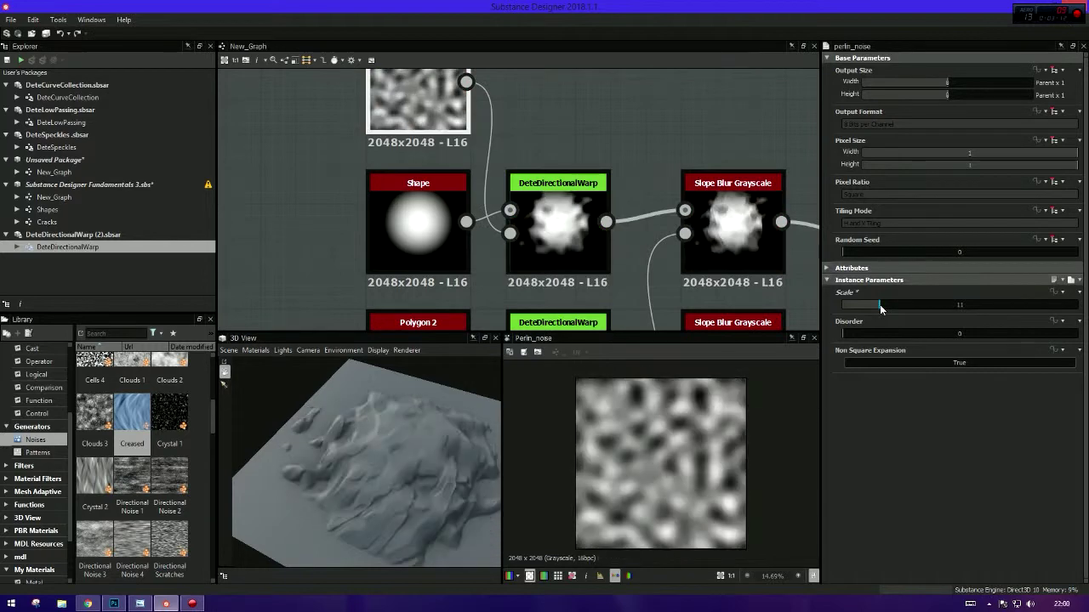
pyautogui.scroll(-1, 505, 268)
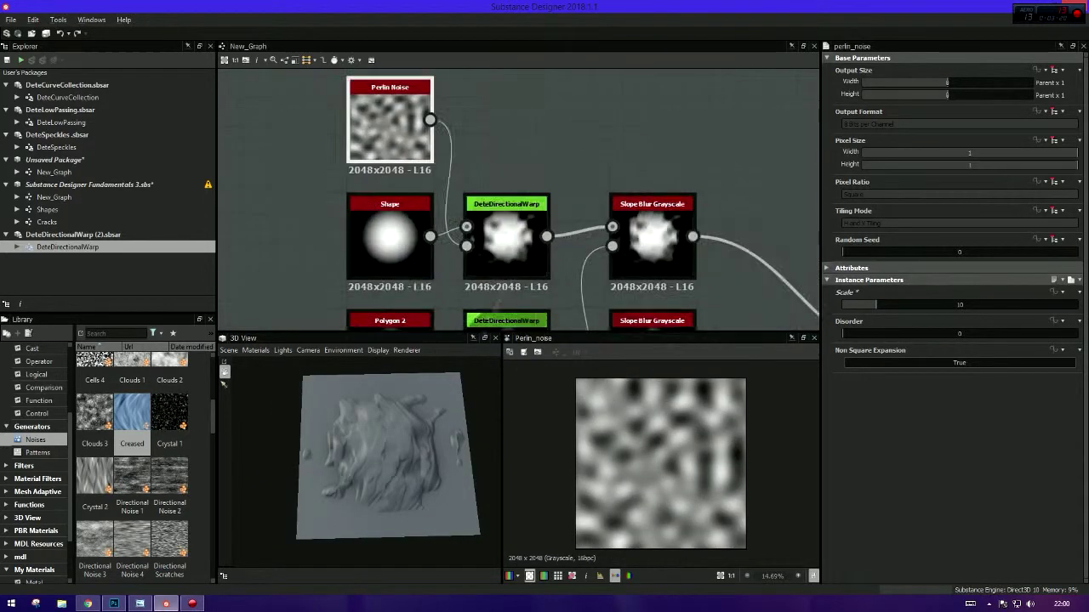
pyautogui.moveTo(878, 304); pyautogui.dragTo(874, 306)
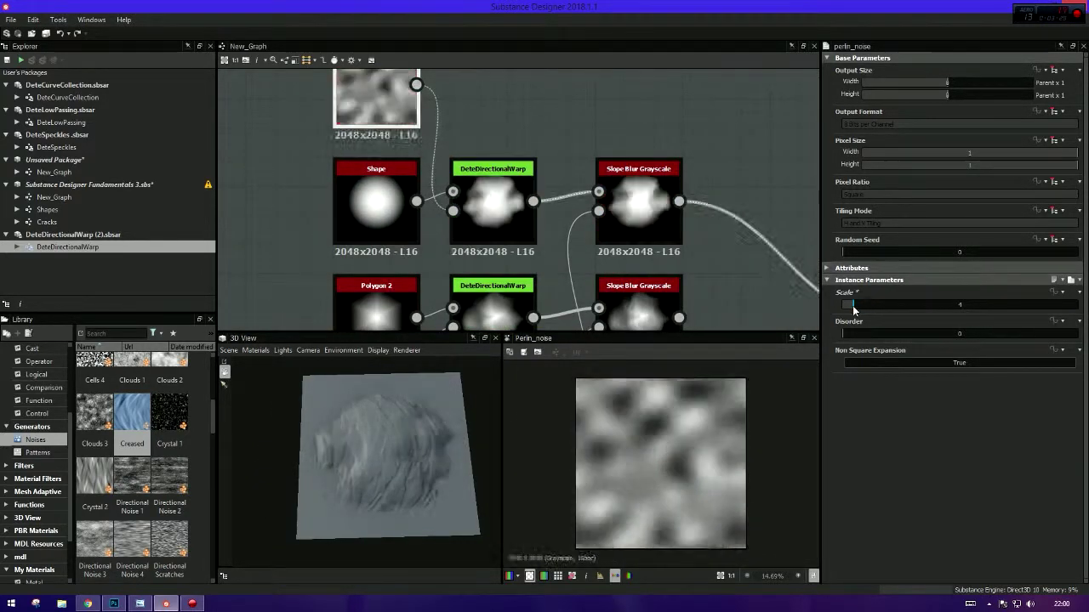
# - Set the new warp Intensity to 160.19 and rotate its direction to 321 degrees
pyautogui.click(494, 205)
pyautogui.click(1029, 349)
pyautogui.click(1019, 350)
pyautogui.moveTo(858, 313); pyautogui.dragTo(863, 321)
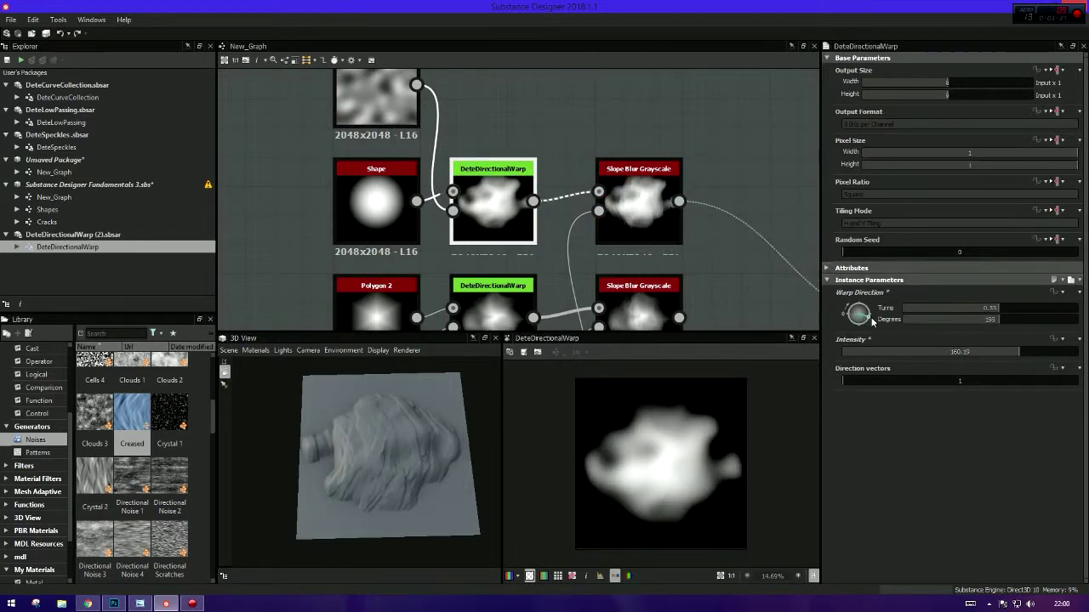
pyautogui.scroll(-2, 511, 140)
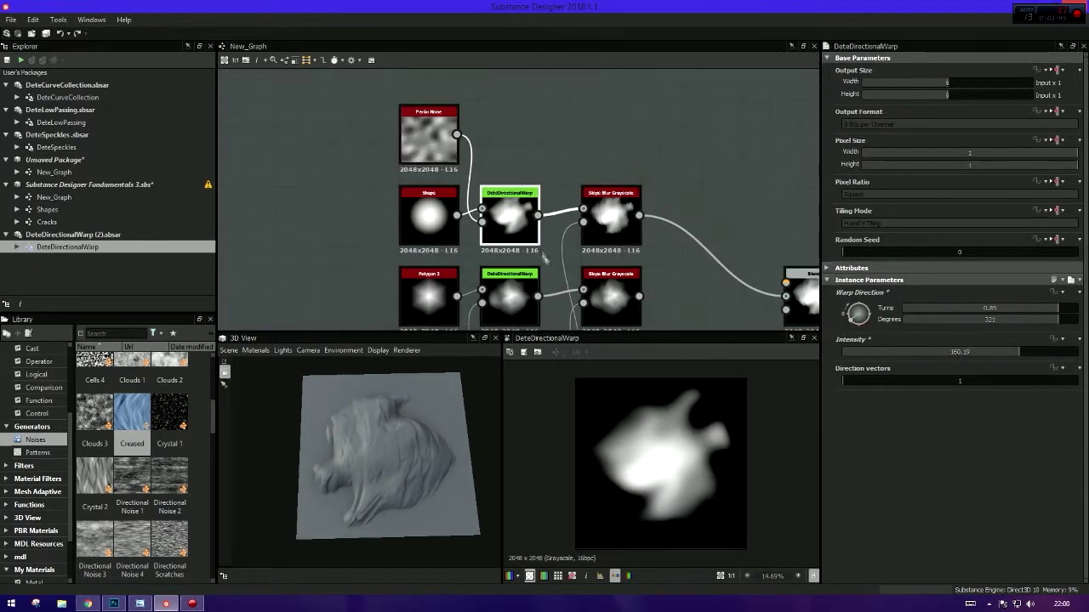
pyautogui.scroll(4, 512, 140)
pyautogui.scroll(-5, 511, 140)
pyautogui.scroll(2, 512, 141)
# - Move the Perlin Noise node left of the Shape and rewire its output
pyautogui.moveTo(512, 140)
pyautogui.mouseDown(button='middle')
pyautogui.moveTo(534, 179)
pyautogui.moveTo(665, 109)
pyautogui.mouseUp(button='middle')
pyautogui.moveTo(539, 105); pyautogui.dragTo(442, 252)
pyautogui.scroll(1, 443, 249)
pyautogui.moveTo(373, 249)
pyautogui.mouseDown()
pyautogui.moveTo(458, 226)
pyautogui.moveTo(458, 250)
pyautogui.mouseUp()
pyautogui.scroll(-3, 493, 149)
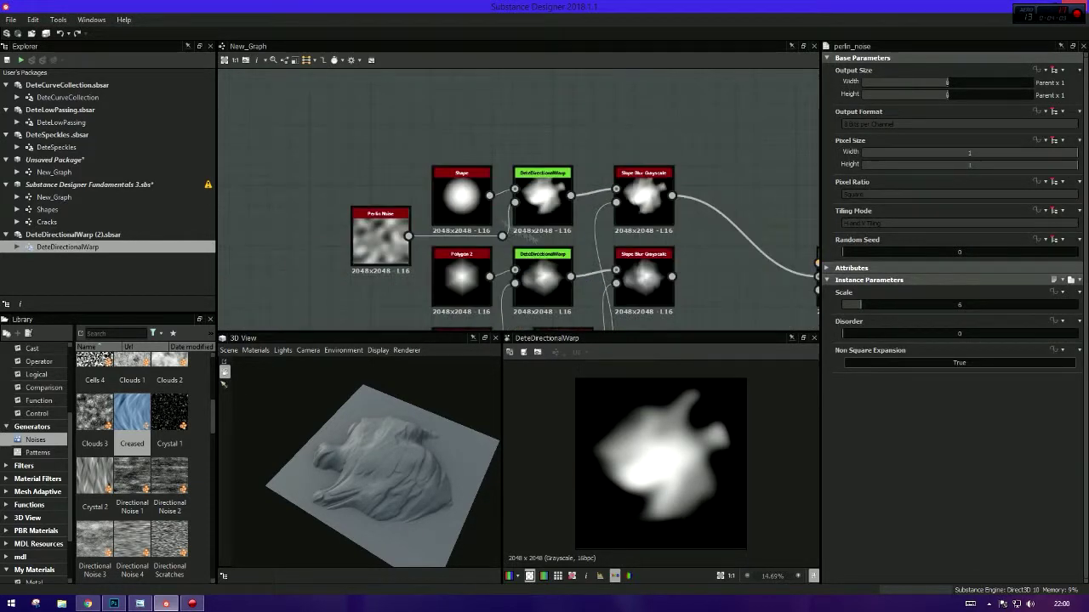
pyautogui.scroll(3, 510, 164)
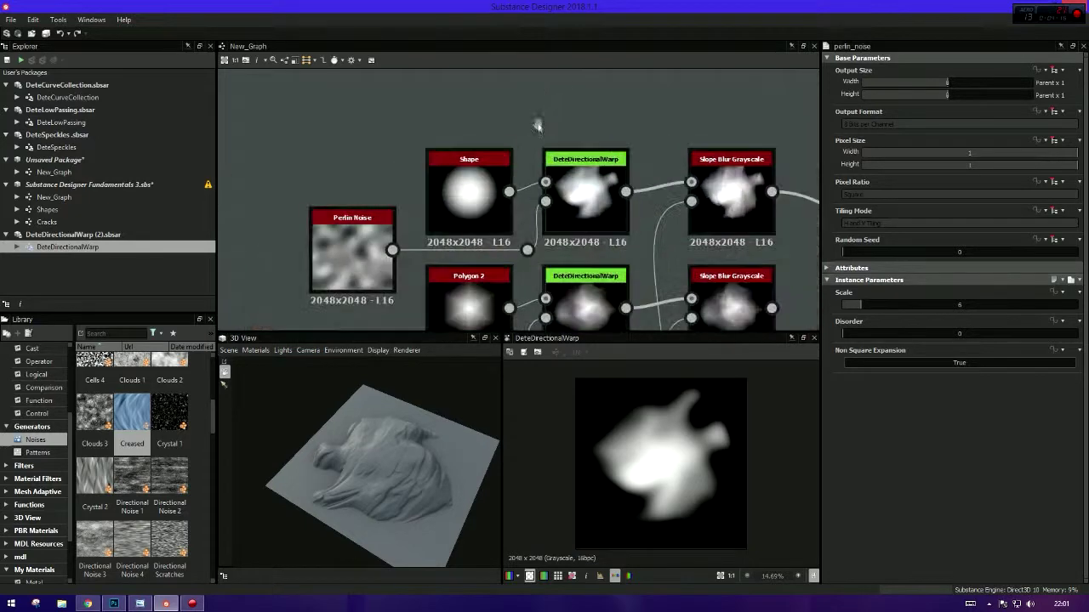
# - Add another Polygon 2 node and position it near a DeteDirectionalWarp
pyautogui.press('space')
pyautogui.click(545, 222)
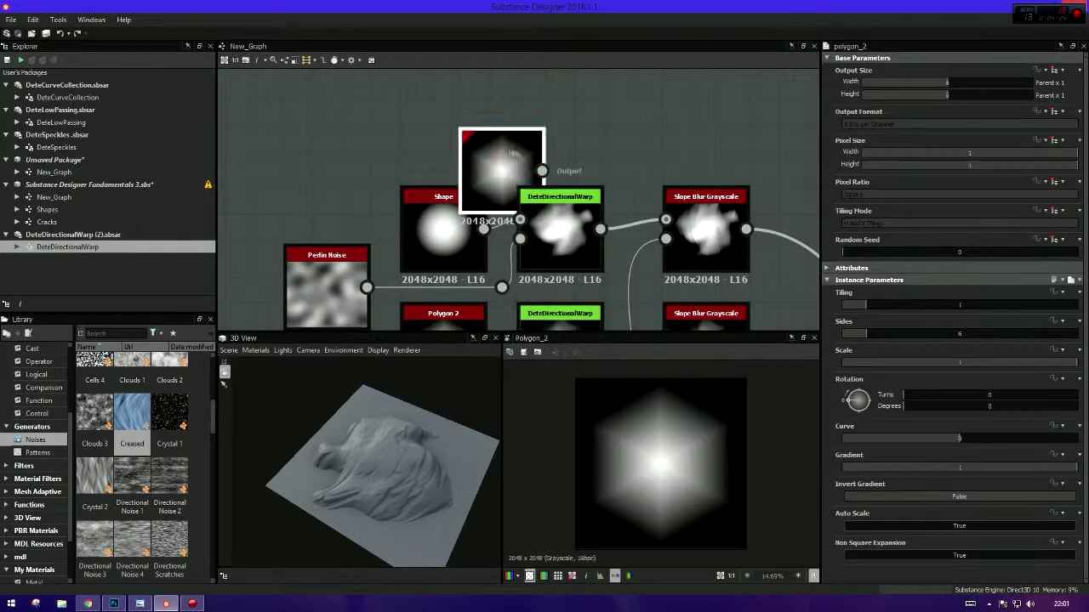
pyautogui.moveTo(472, 111); pyautogui.dragTo(297, 111)
pyautogui.scroll(-2, 510, 170)
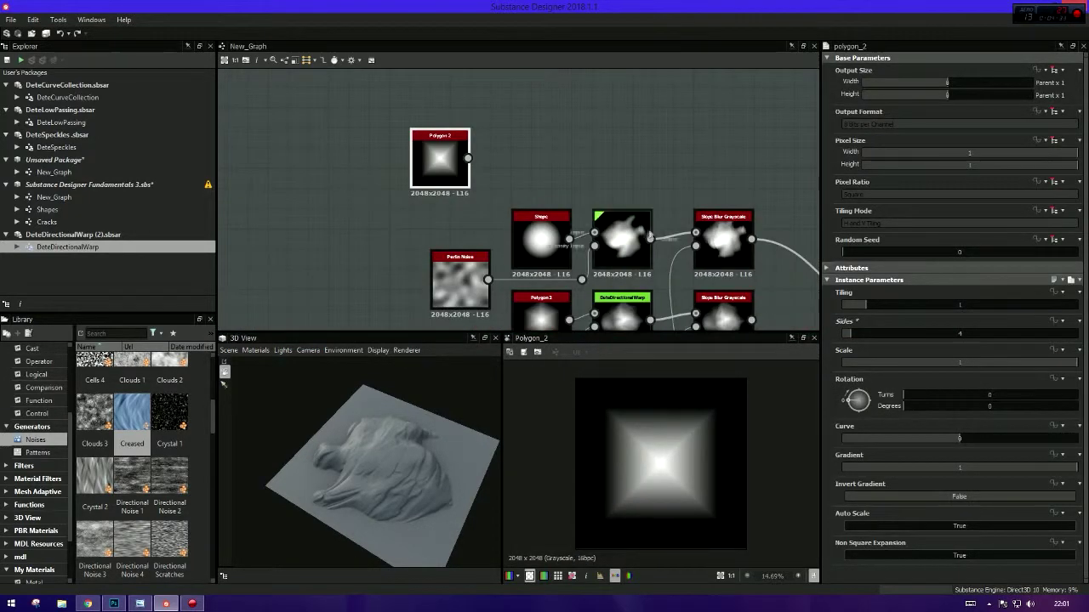
pyautogui.click(572, 158)
pyautogui.moveTo(575, 158); pyautogui.dragTo(595, 150)
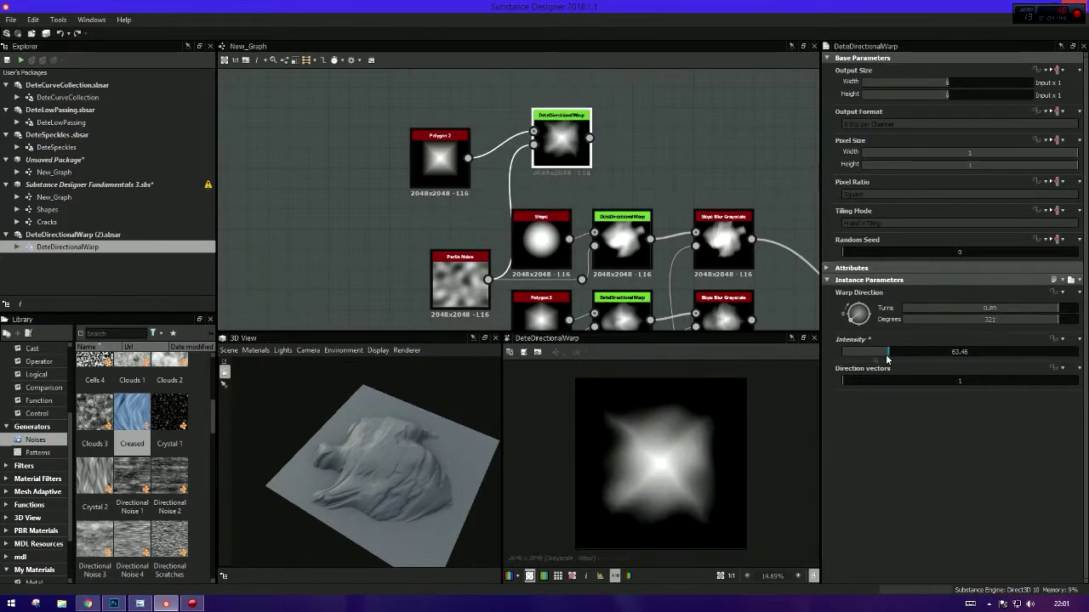
# - Duplicate the Slope Blur Grayscale and connect the new warp into the copy
pyautogui.hotkey('ctrl', 'd')
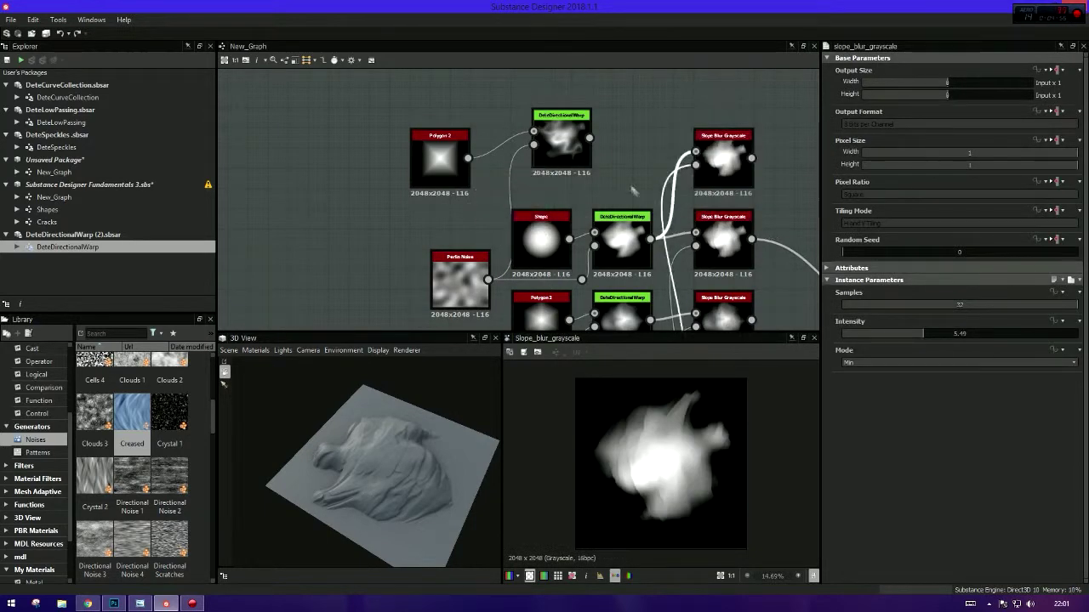
pyautogui.scroll(-1, 630, 185)
pyautogui.scroll(1, 729, 104)
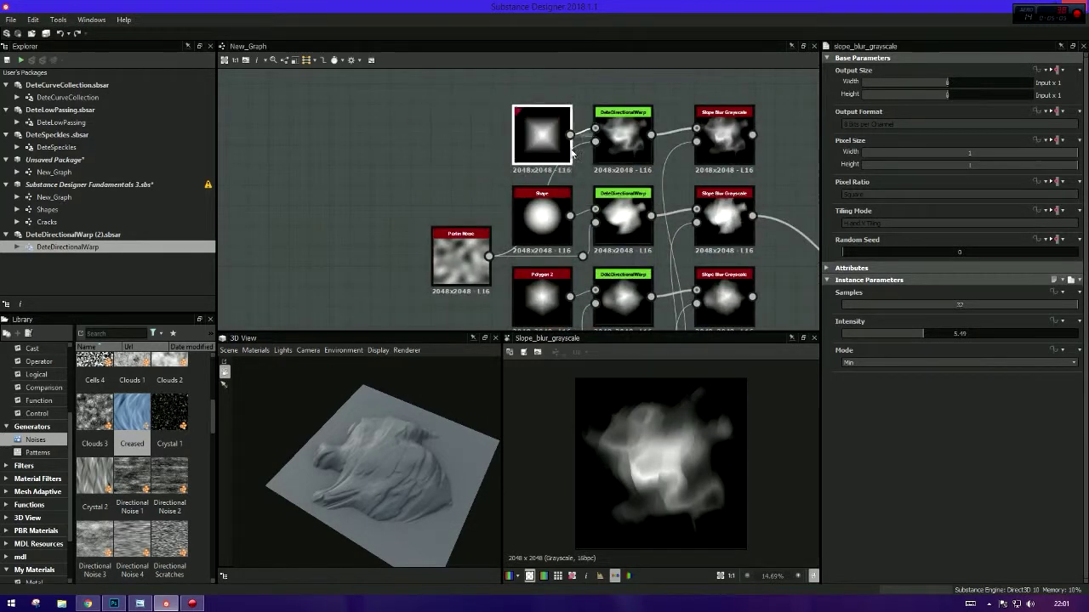
pyautogui.moveTo(597, 209)
pyautogui.mouseDown()
pyautogui.moveTo(553, 179)
pyautogui.moveTo(545, 204)
pyautogui.moveTo(517, 211)
pyautogui.mouseUp()
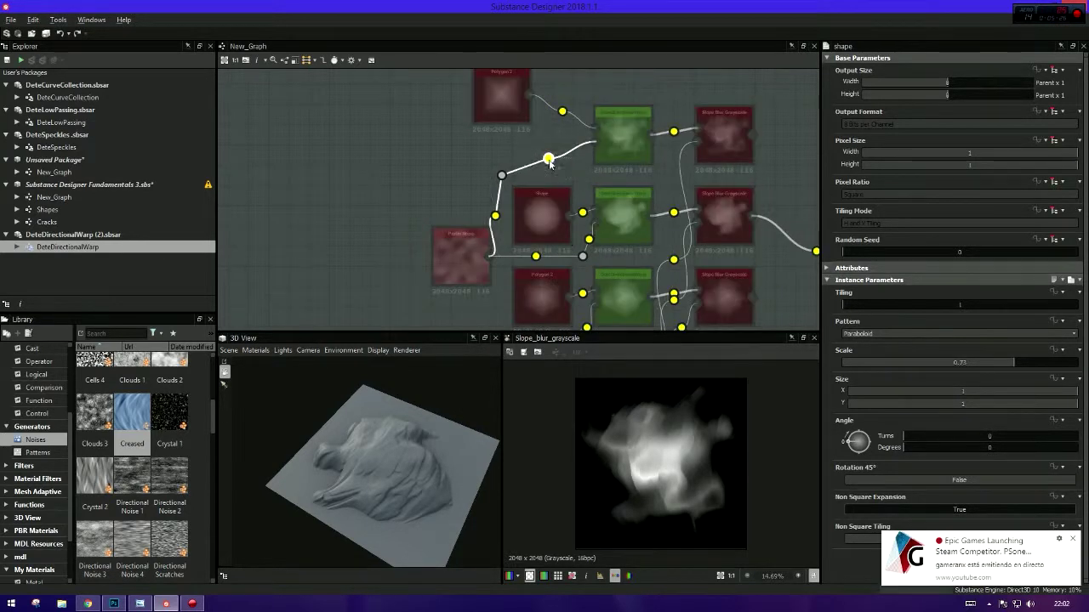
# - Switch the 3D preview mesh to Rounded Cube
pyautogui.scroll(-3, 634, 247)
pyautogui.scroll(2, 634, 247)
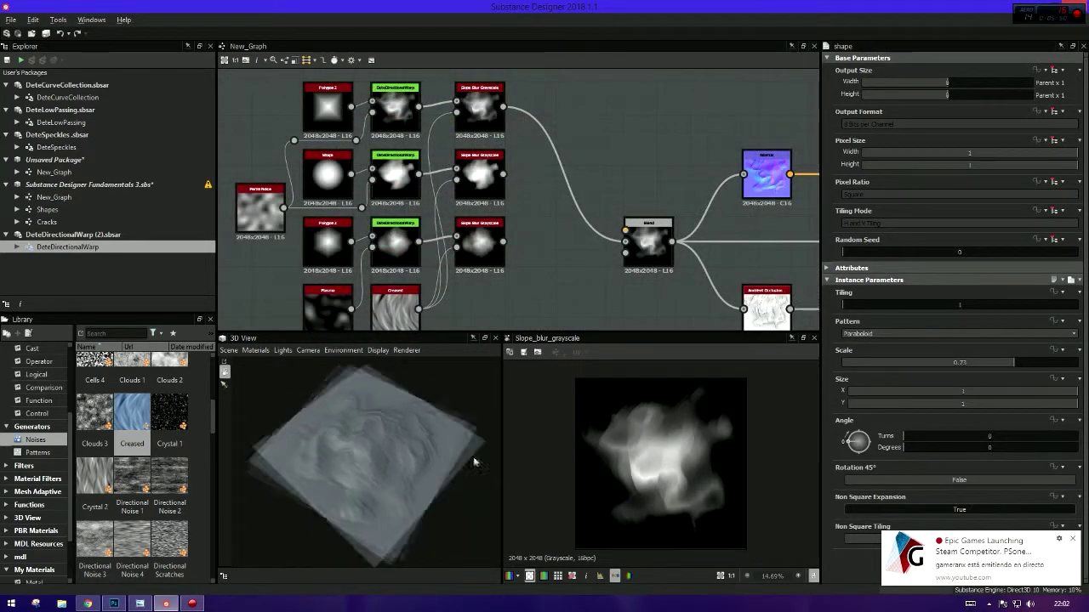
pyautogui.click(228, 350)
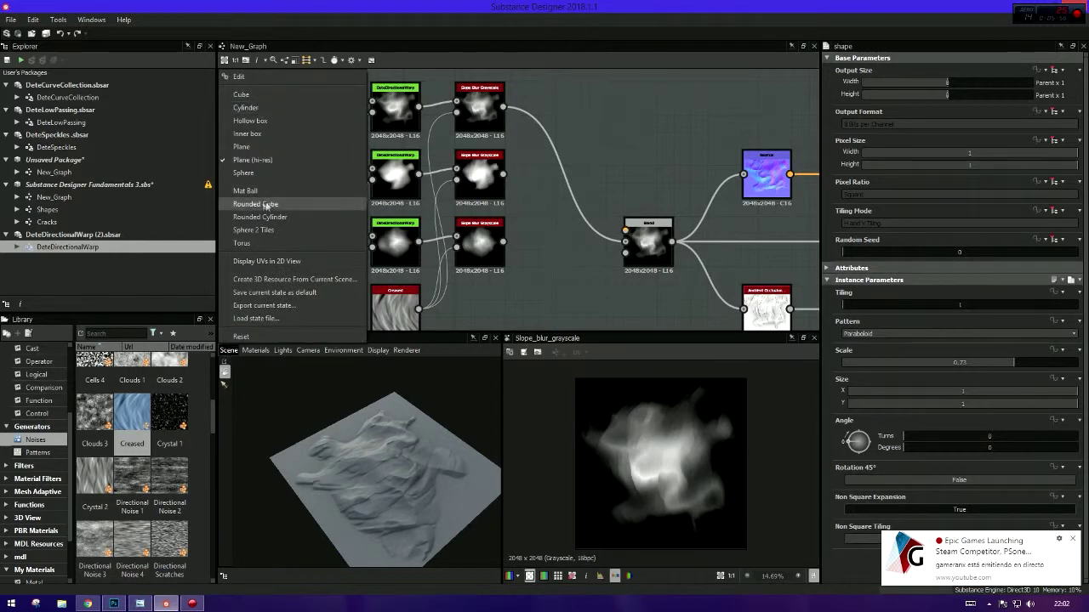
pyautogui.click(265, 205)
pyautogui.scroll(-2, 349, 231)
# - Add a Tile Sampler with 6 by 6 tiles using the Pattern Input pattern
pyautogui.press('space')
pyautogui.click(543, 244)
pyautogui.scroll(2, 518, 183)
pyautogui.rightClick(518, 182)
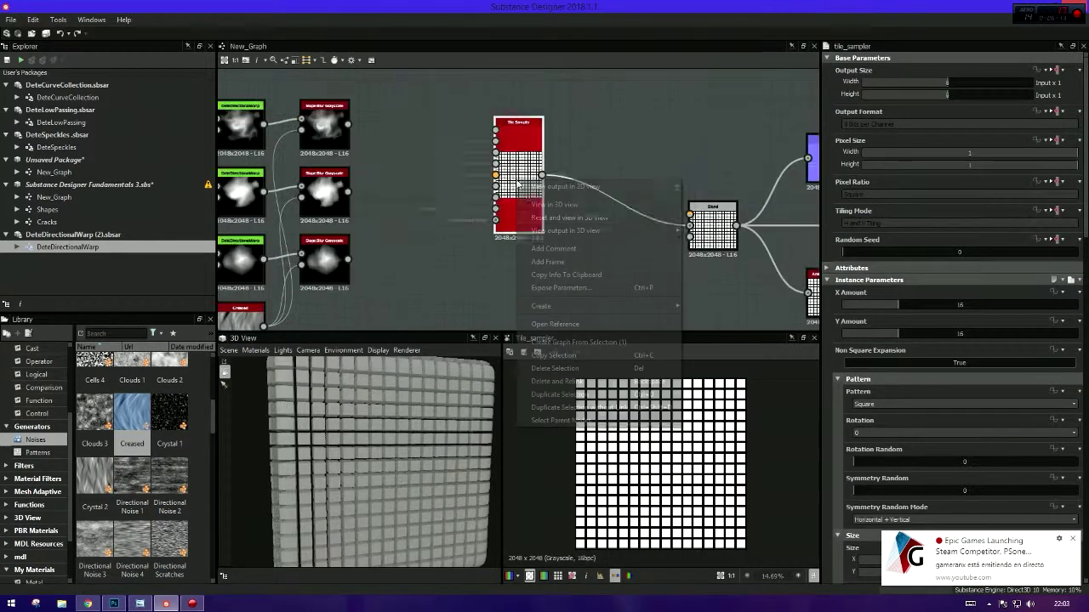
pyautogui.click(903, 310)
pyautogui.moveTo(904, 306); pyautogui.dragTo(875, 311)
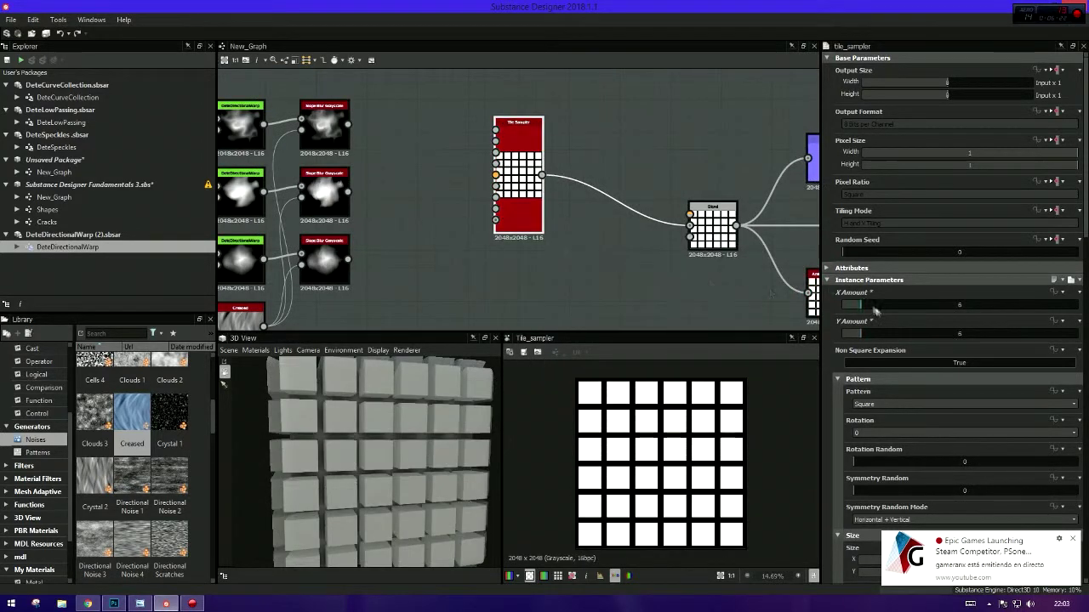
pyautogui.click(886, 404)
pyautogui.click(880, 394)
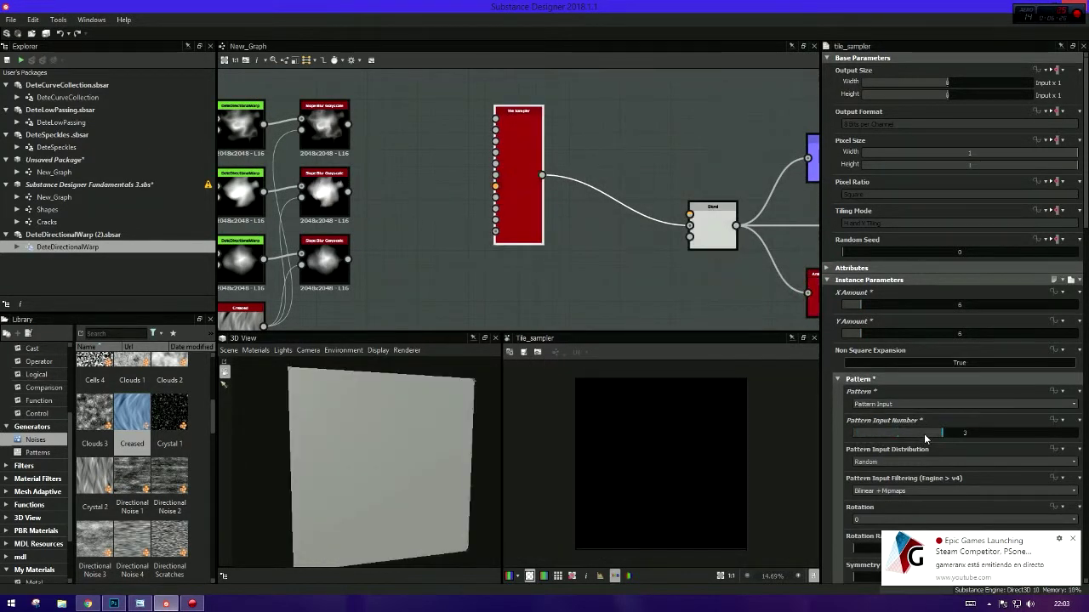
# - Wire the Slope Blur outputs into the Tile Sampler's pattern inputs
pyautogui.moveTo(348, 191); pyautogui.dragTo(495, 126)
pyautogui.moveTo(348, 258); pyautogui.dragTo(495, 135)
pyautogui.scroll(-3, 910, 386)
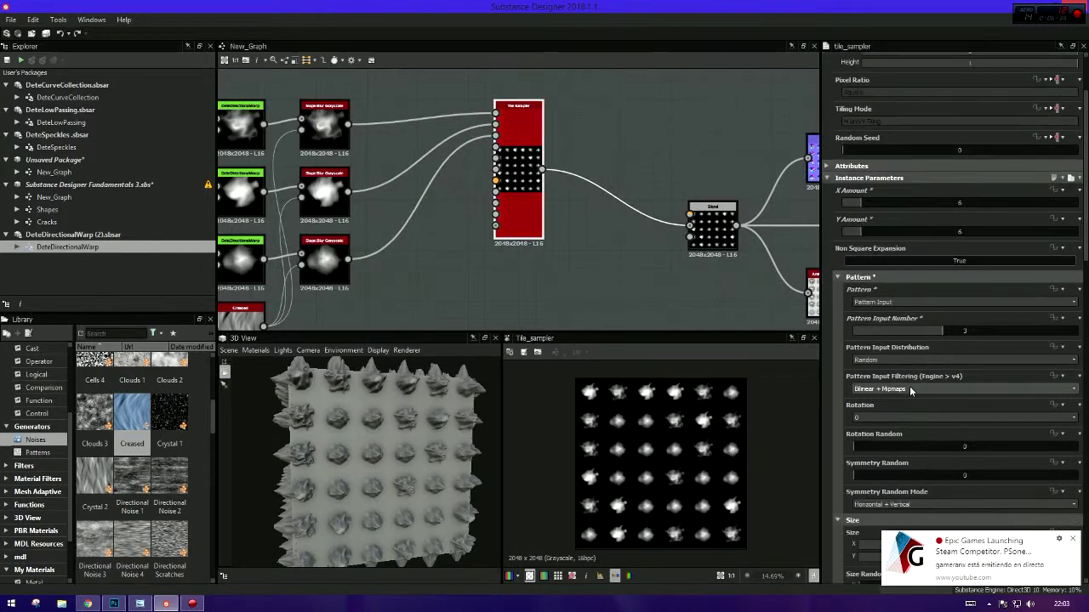
pyautogui.scroll(-2, 909, 386)
pyautogui.scroll(-3, 909, 383)
pyautogui.moveTo(889, 422); pyautogui.dragTo(872, 415)
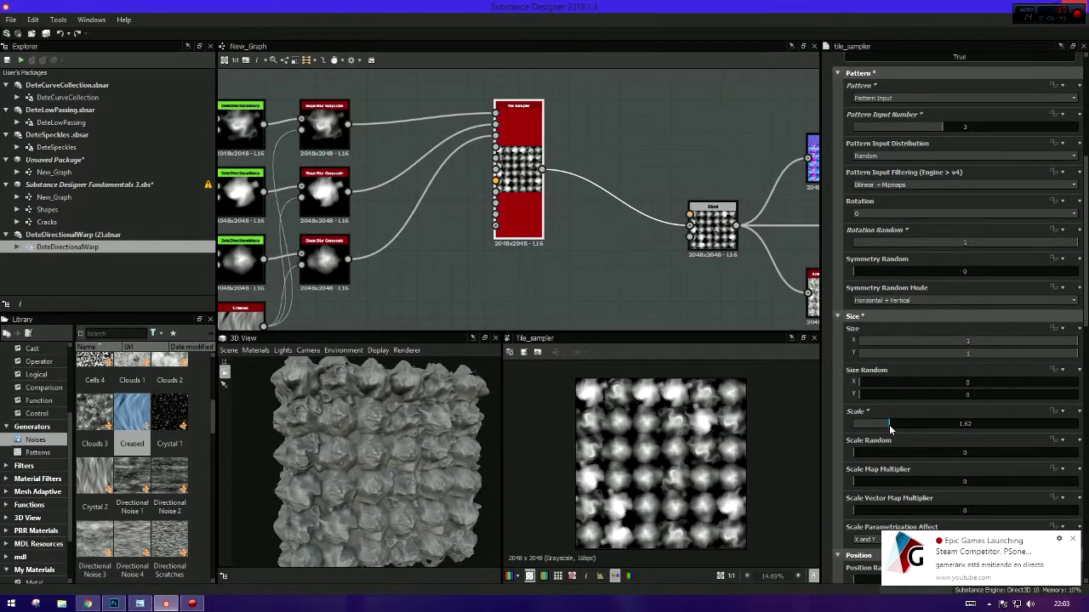
pyautogui.scroll(-4, 884, 408)
# - Enlarge the tiles to Scale 3.67 with Scale Random 0.27
pyautogui.moveTo(909, 317); pyautogui.dragTo(926, 319)
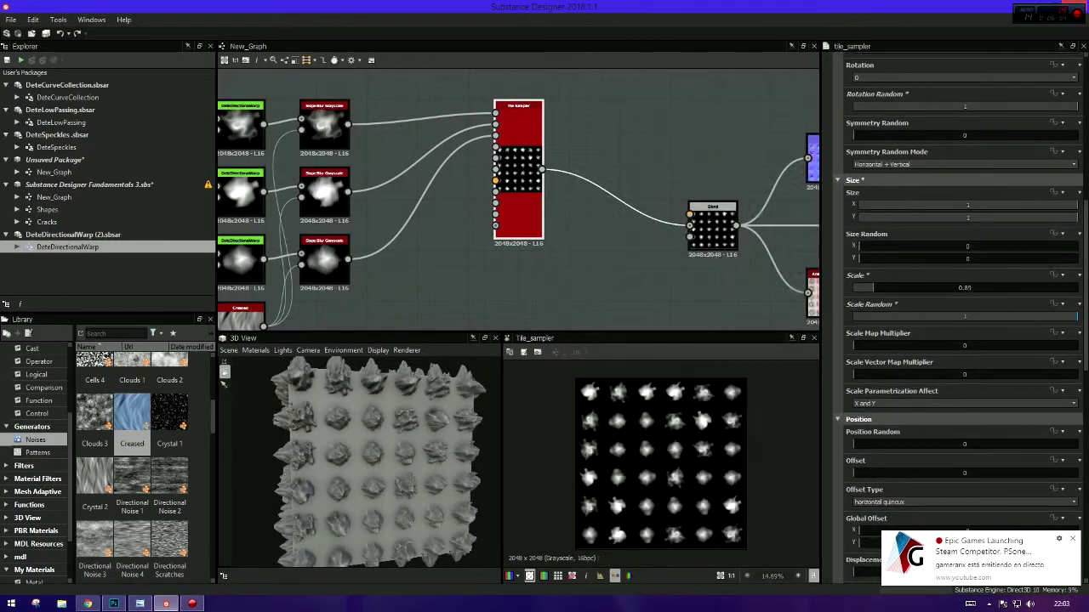
pyautogui.scroll(3, 926, 411)
pyautogui.scroll(-2, 926, 411)
pyautogui.click(936, 355)
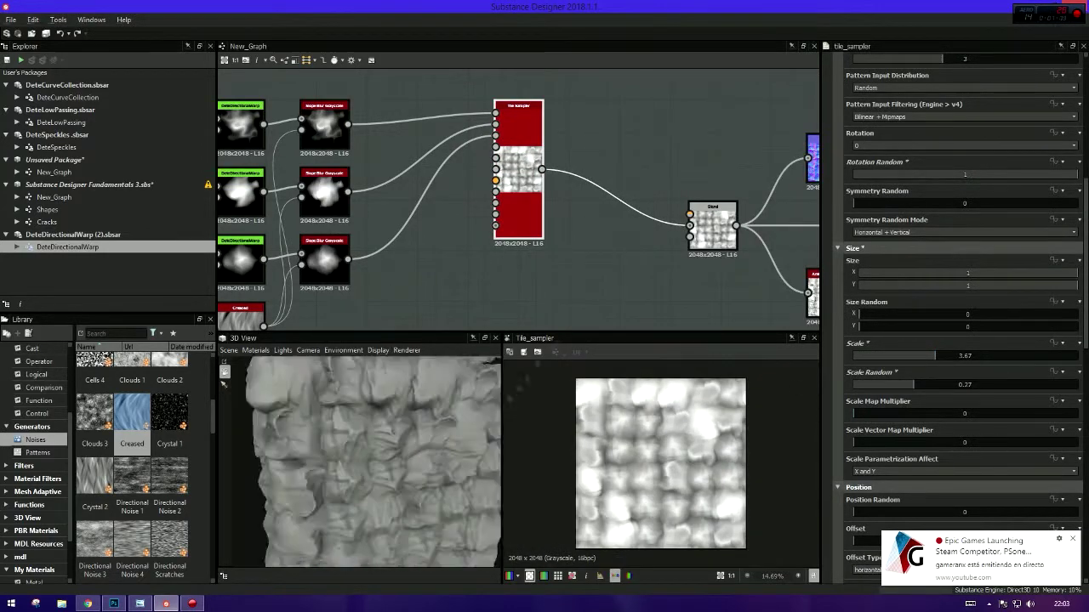
# - Fully randomise tile rotation, set Color Random to 0.58, and confirm Y Amount 2
pyautogui.scroll(-5, 927, 402)
pyautogui.scroll(-5, 913, 429)
pyautogui.click(913, 429)
pyautogui.scroll(-2, 889, 441)
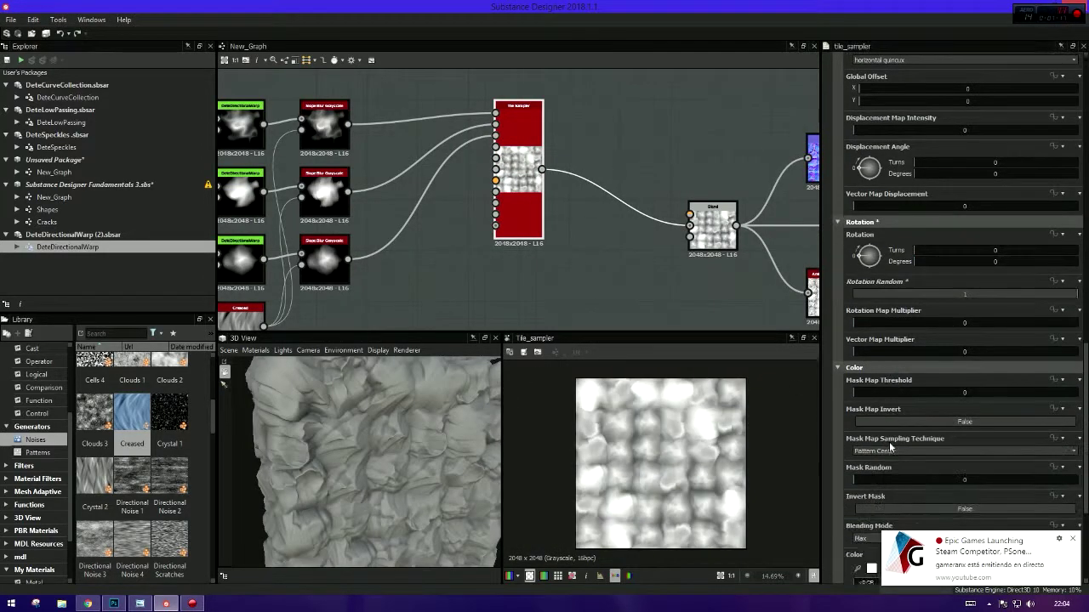
pyautogui.scroll(-2, 893, 463)
pyautogui.scroll(-2, 892, 463)
pyautogui.click(968, 510)
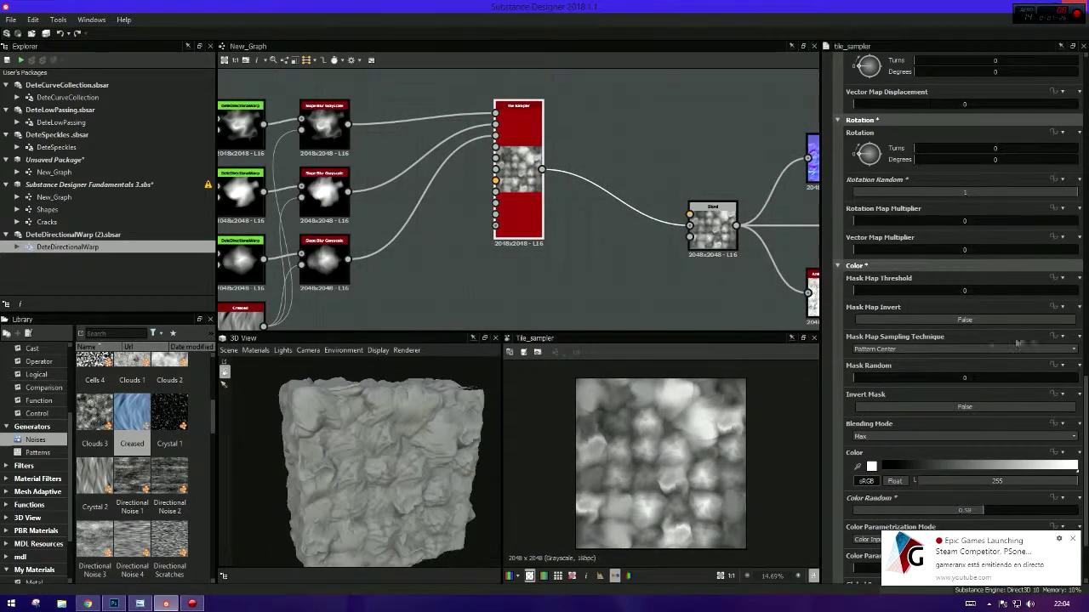
pyautogui.scroll(8, 936, 383)
pyautogui.scroll(7, 907, 236)
pyautogui.press('Return')
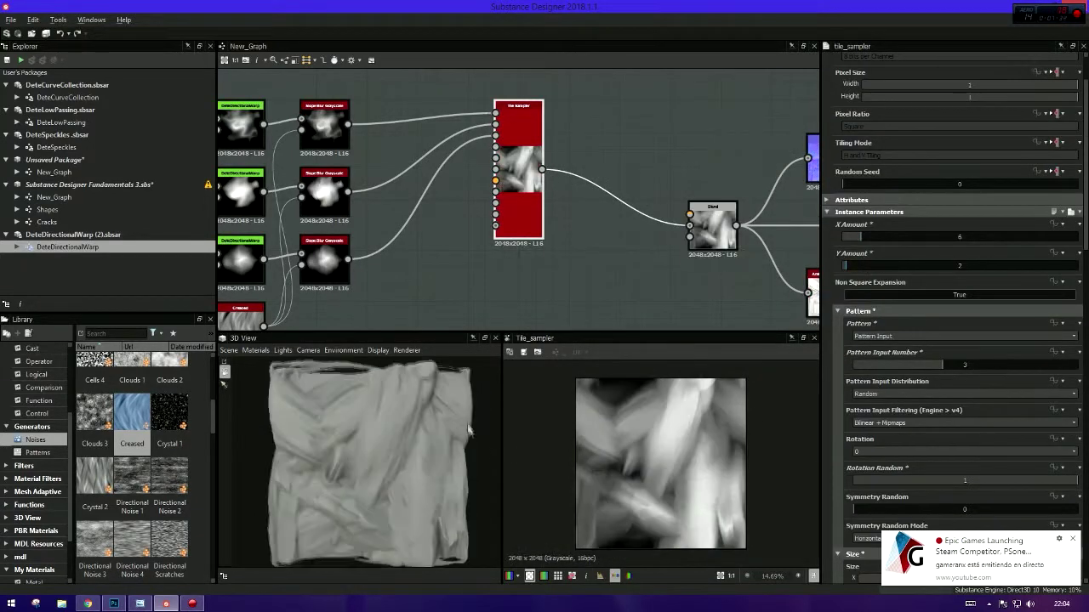
pyautogui.scroll(3, 374, 459)
# - Insert a Curve node between Tile Sampler and Blend to darken the stones, then delete it
pyautogui.moveTo(364, 449); pyautogui.dragTo(374, 456)
pyautogui.scroll(-3, 374, 455)
pyautogui.moveTo(592, 248)
pyautogui.mouseDown(button='middle')
pyautogui.moveTo(585, 261)
pyautogui.moveTo(587, 246)
pyautogui.moveTo(527, 263)
pyautogui.mouseUp(button='middle')
pyautogui.hotkey('ctrl', 'v')
pyautogui.moveTo(554, 253); pyautogui.dragTo(636, 237)
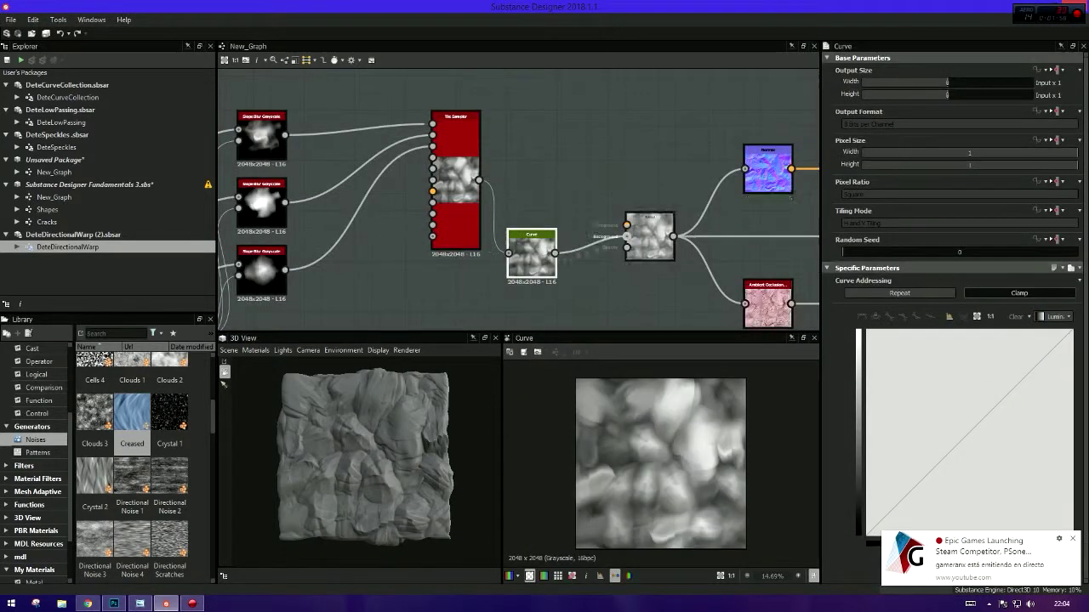
pyautogui.moveTo(928, 464)
pyautogui.mouseDown()
pyautogui.moveTo(925, 520)
pyautogui.moveTo(924, 433)
pyautogui.moveTo(936, 485)
pyautogui.mouseUp()
pyautogui.press('Delete')
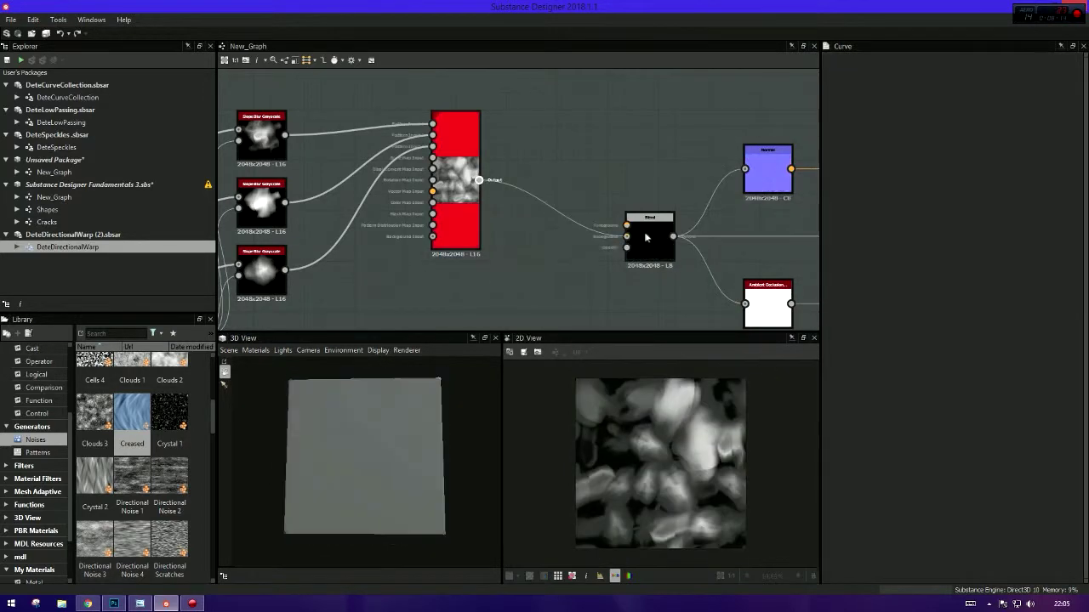
# - Set the Tile Sampler row offset and lower Position Random to 3.24
pyautogui.scroll(1, 536, 255)
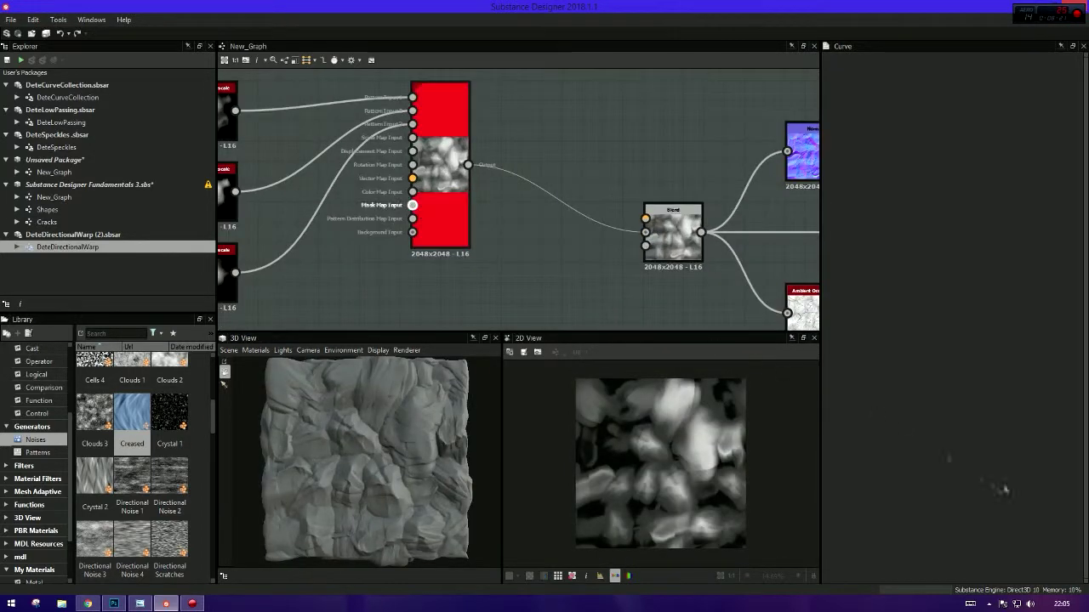
pyautogui.click(439, 109)
pyautogui.scroll(-5, 961, 340)
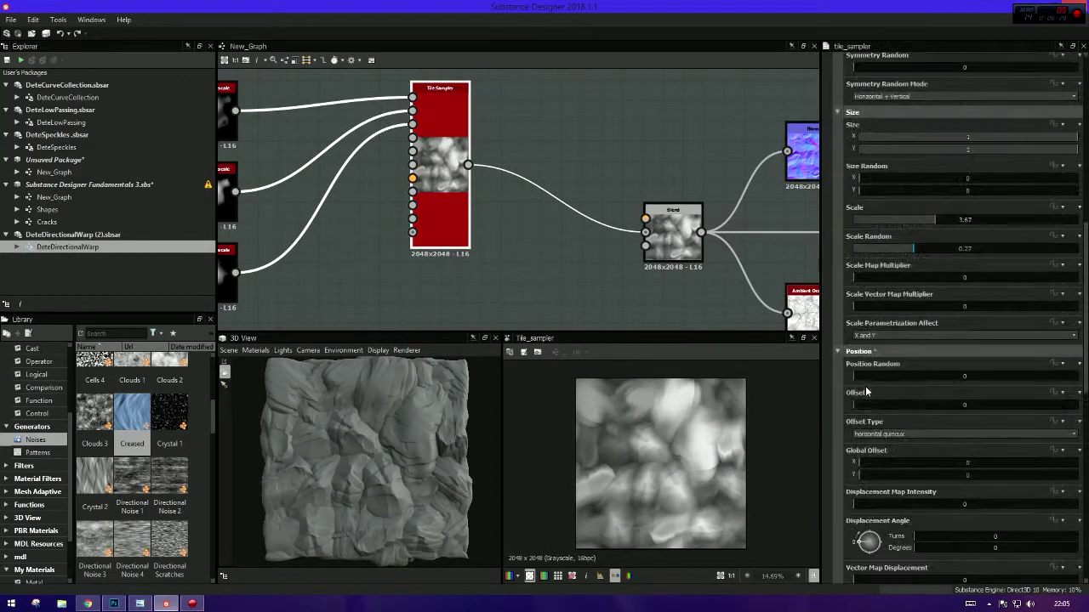
pyautogui.click(966, 382)
pyautogui.moveTo(965, 382); pyautogui.dragTo(926, 376)
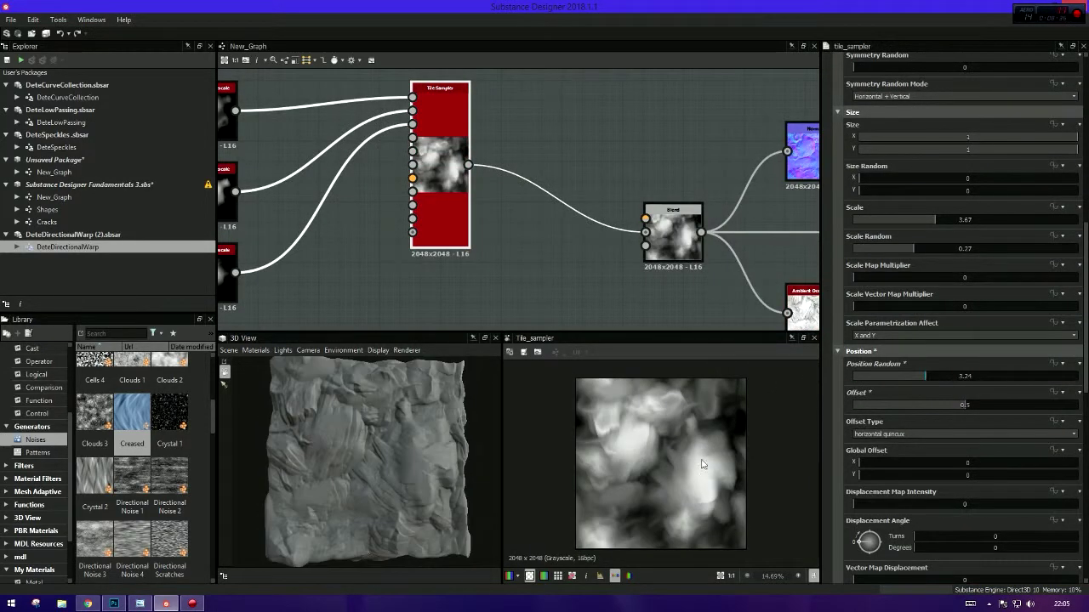
pyautogui.moveTo(345, 555)
pyautogui.mouseDown()
pyautogui.moveTo(236, 404)
pyautogui.moveTo(410, 423)
pyautogui.moveTo(389, 472)
pyautogui.mouseUp()
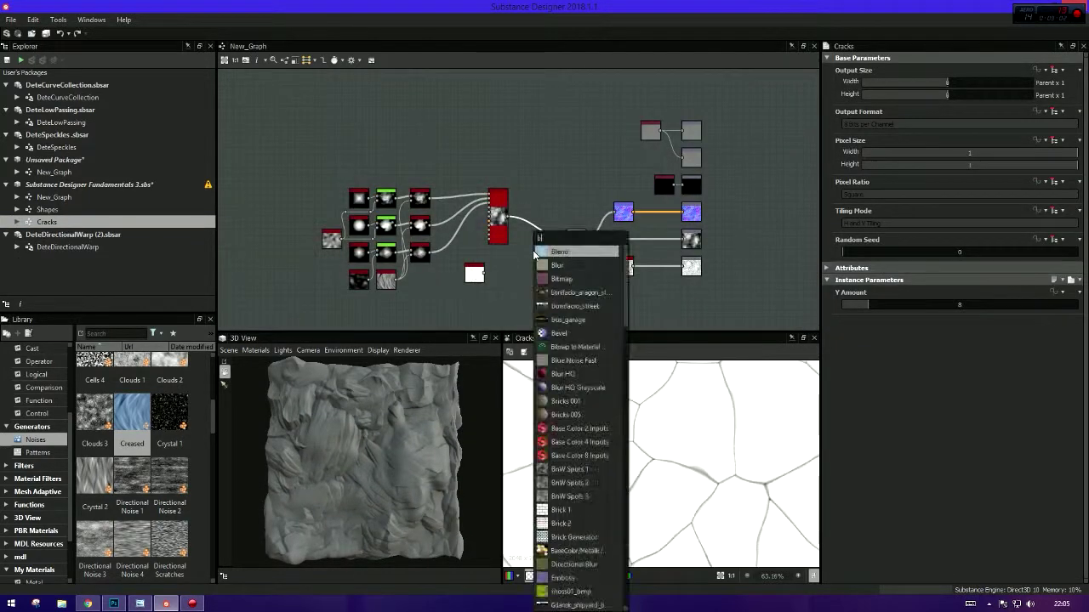
# - Connect the Cracks node into the Blend and set the Blend to Multiply
pyautogui.moveTo(475, 274); pyautogui.dragTo(549, 201)
pyautogui.click(868, 322)
pyautogui.click(868, 361)
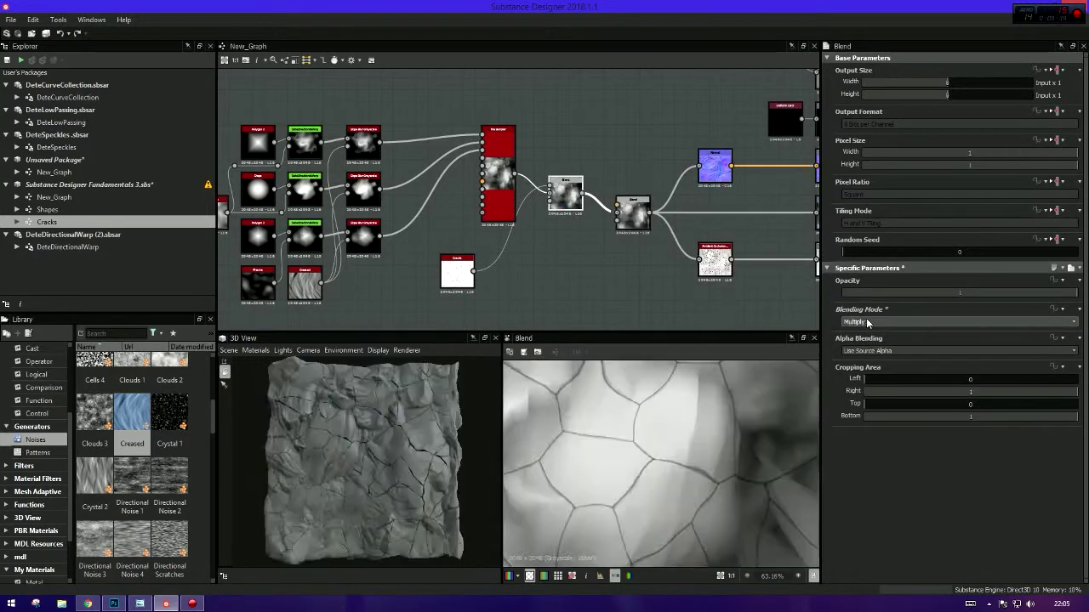
# - Add a Histogram Scan node through the quick search with 'hist'
pyautogui.moveTo(569, 298); pyautogui.dragTo(644, 274, button='middle')
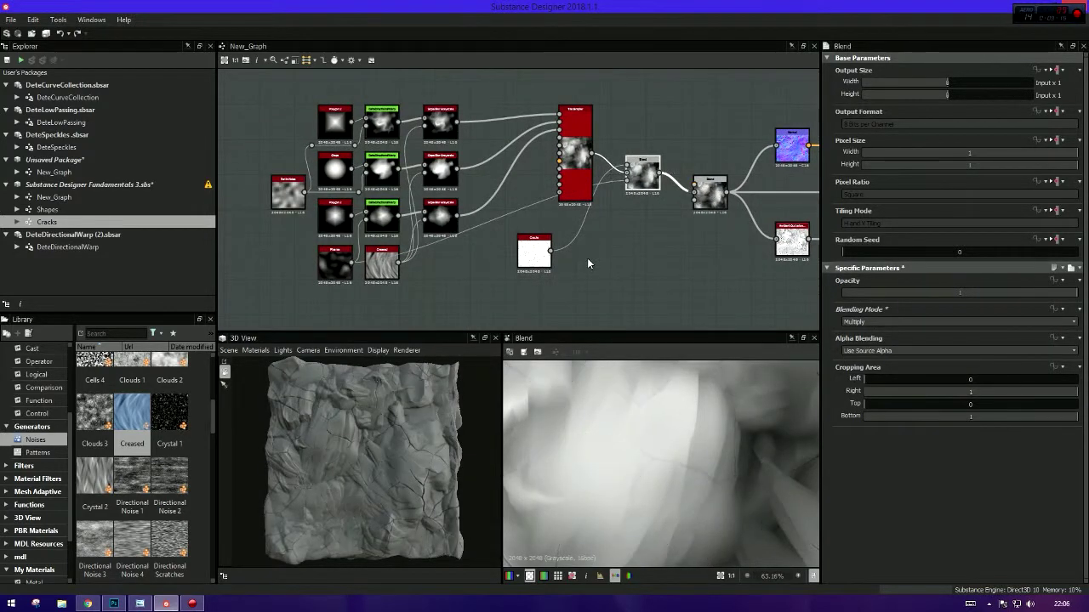
pyautogui.scroll(3, 511, 196)
pyautogui.scroll(-3, 511, 195)
pyautogui.press('space')
pyautogui.write('hist')
pyautogui.press('Return')
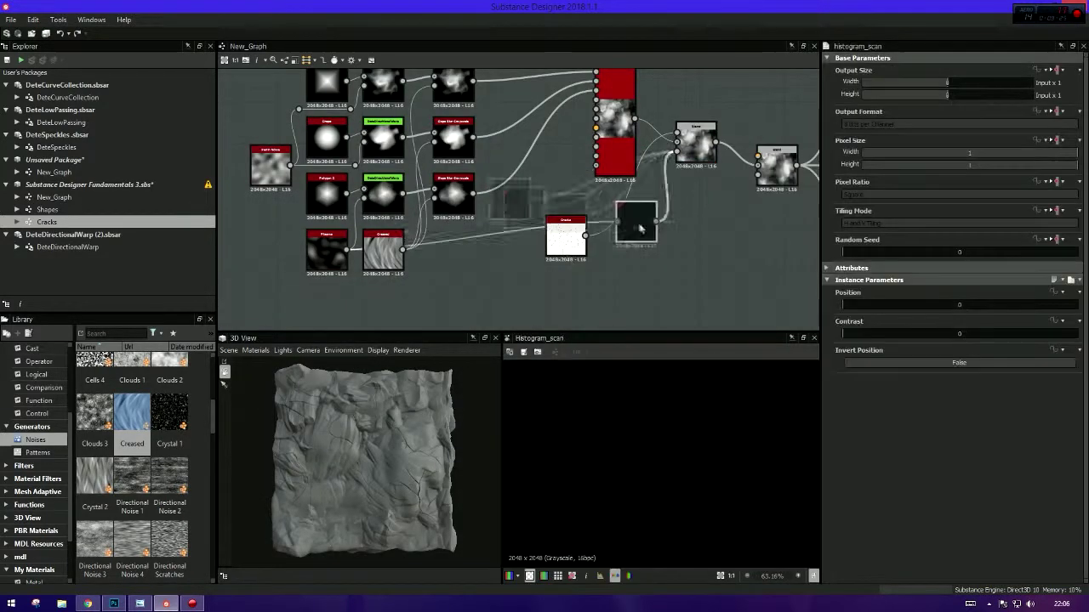
# - Set the Histogram Scan Position to 0.42 for sparse crack masks
pyautogui.moveTo(851, 304); pyautogui.dragTo(1004, 305)
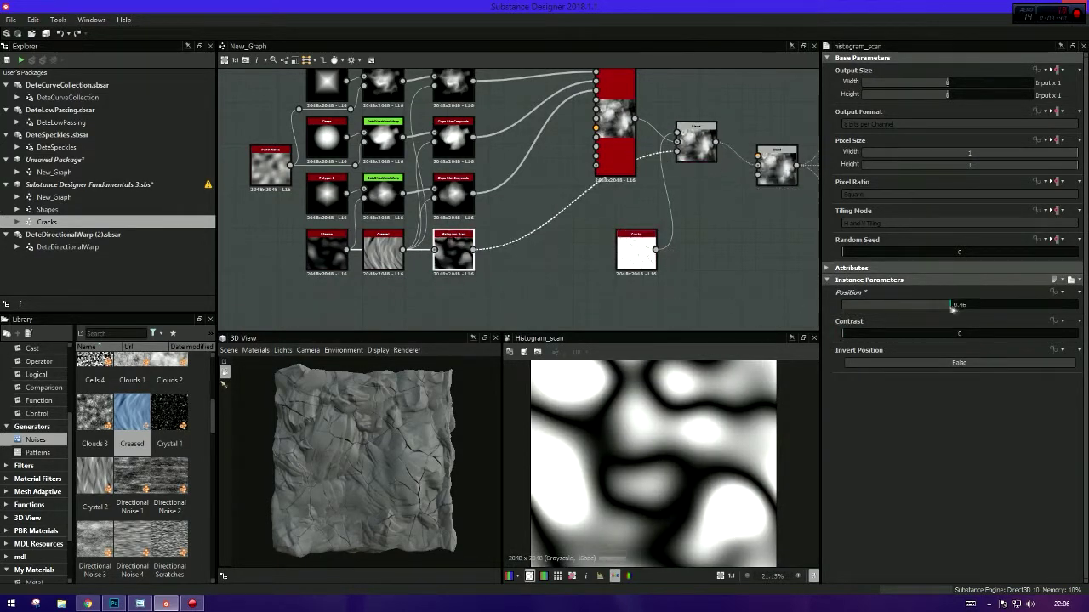
pyautogui.moveTo(948, 307); pyautogui.dragTo(936, 304)
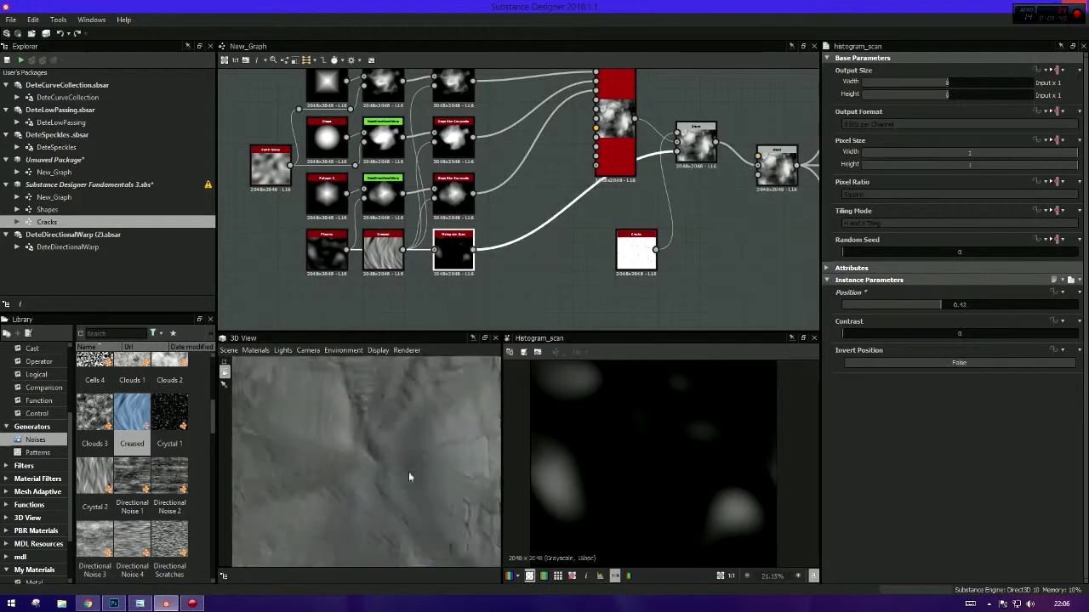
pyautogui.scroll(-3, 416, 490)
pyautogui.moveTo(416, 490)
pyautogui.mouseDown()
pyautogui.moveTo(407, 425)
pyautogui.moveTo(396, 466)
pyautogui.mouseUp()
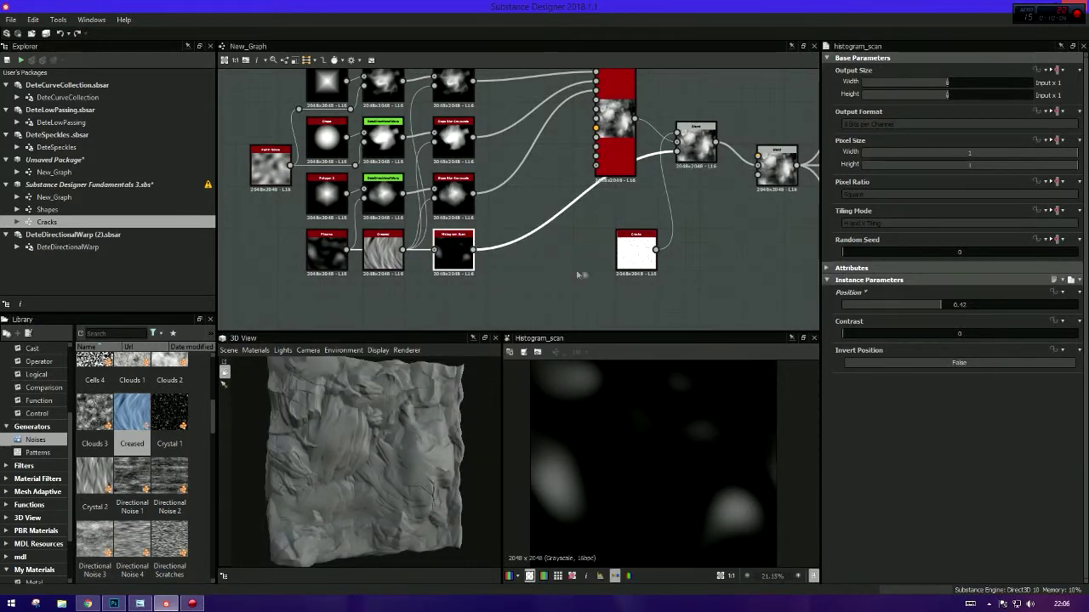
pyautogui.moveTo(575, 269); pyautogui.dragTo(617, 191, button='middle')
# - Add a Gradient Map and pick its gradient from beige tones in the reference image
pyautogui.press('space')
pyautogui.click(669, 218)
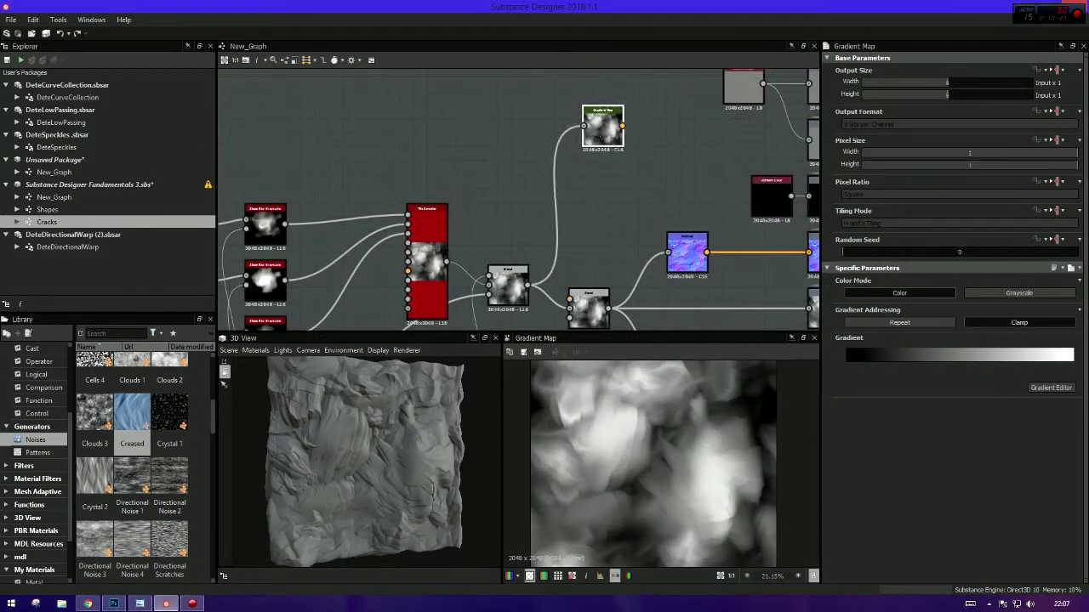
pyautogui.click(1051, 387)
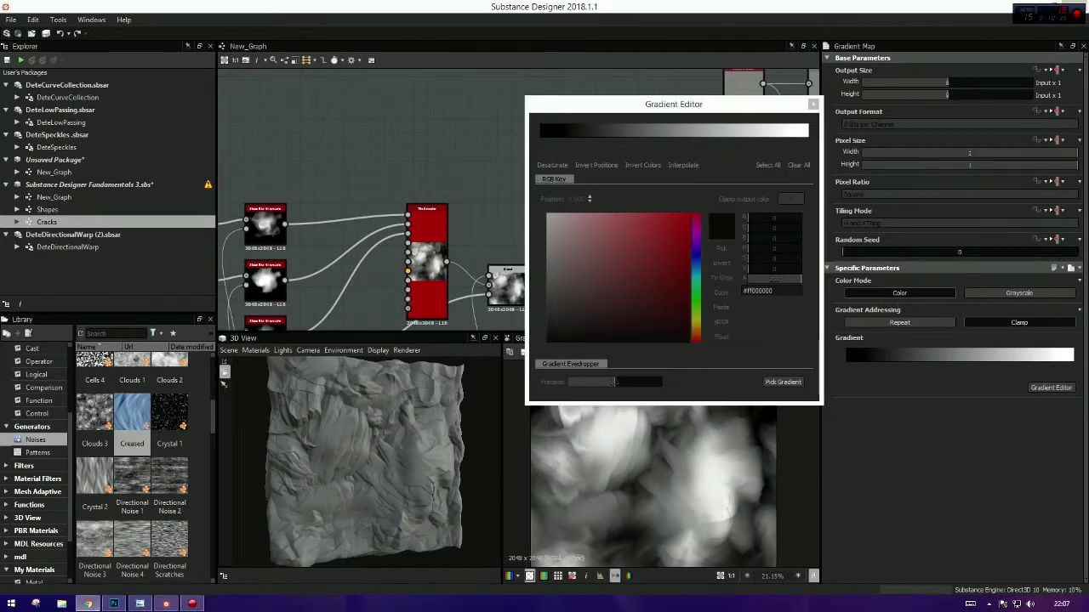
pyautogui.click(782, 382)
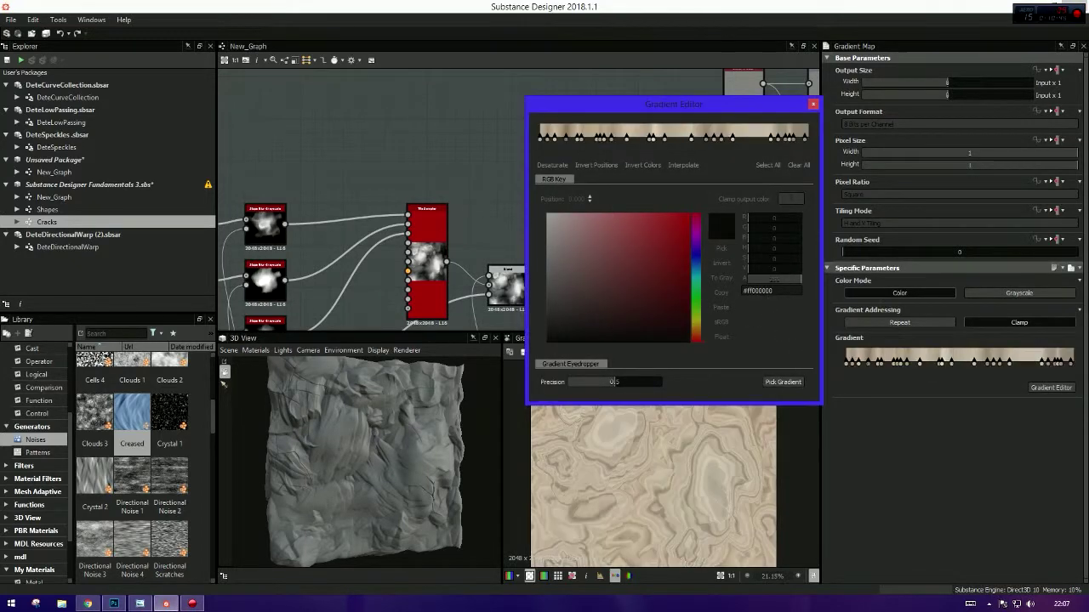
pyautogui.moveTo(783, 382); pyautogui.dragTo(551, 383)
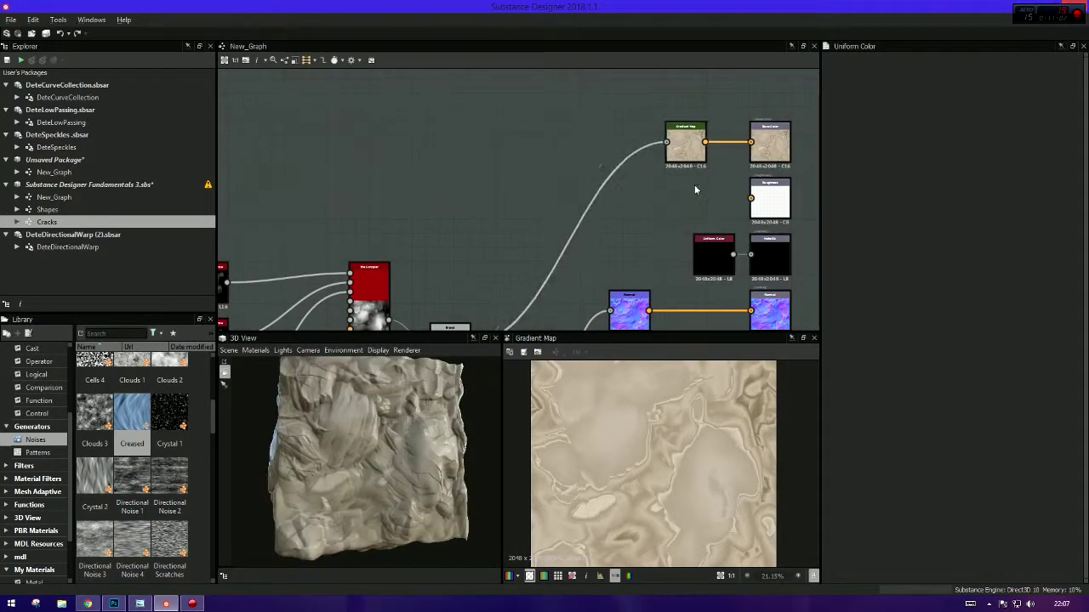
# - Feed Roughness with a Uniform Color node set to grey 133
pyautogui.moveTo(762, 200); pyautogui.dragTo(679, 204)
pyautogui.write('uniform')
pyautogui.press('Return')
pyautogui.moveTo(970, 328); pyautogui.dragTo(979, 327)
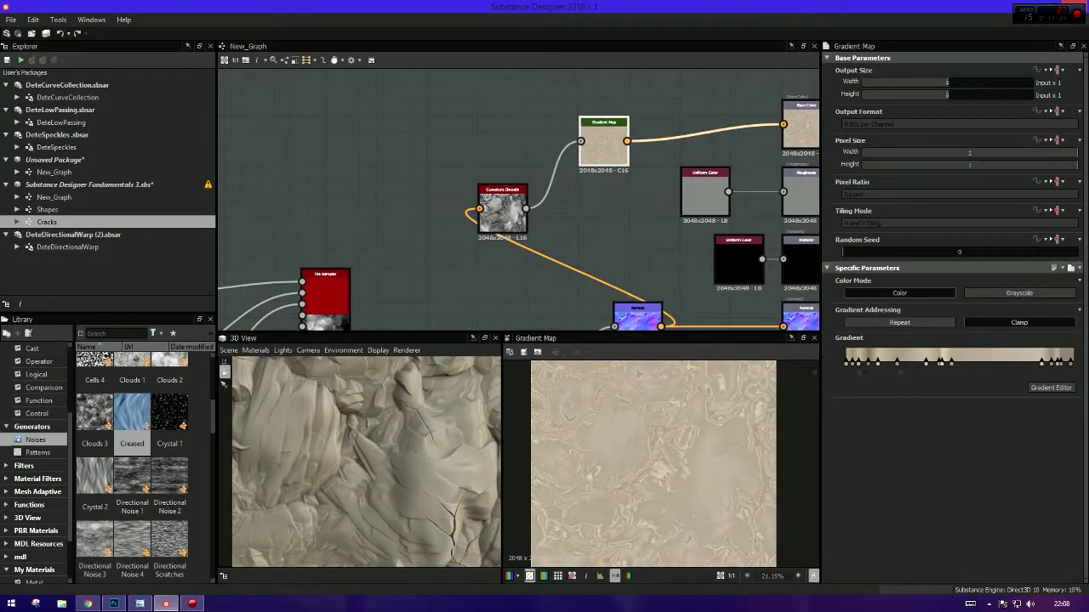
# - Re-pick the gradient from the reference with precision lowered to 0
pyautogui.click(1051, 387)
pyautogui.click(783, 382)
pyautogui.moveTo(611, 382); pyautogui.dragTo(577, 384)
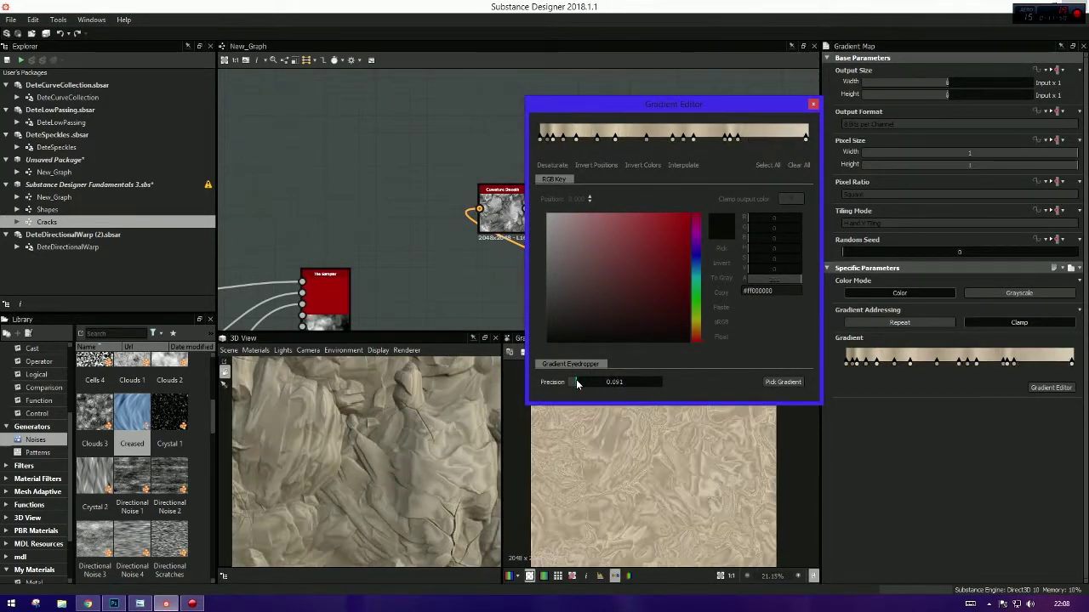
pyautogui.moveTo(366, 442)
pyautogui.mouseDown()
pyautogui.moveTo(392, 410)
pyautogui.moveTo(369, 426)
pyautogui.mouseUp()
pyautogui.moveTo(627, 494); pyautogui.dragTo(673, 494)
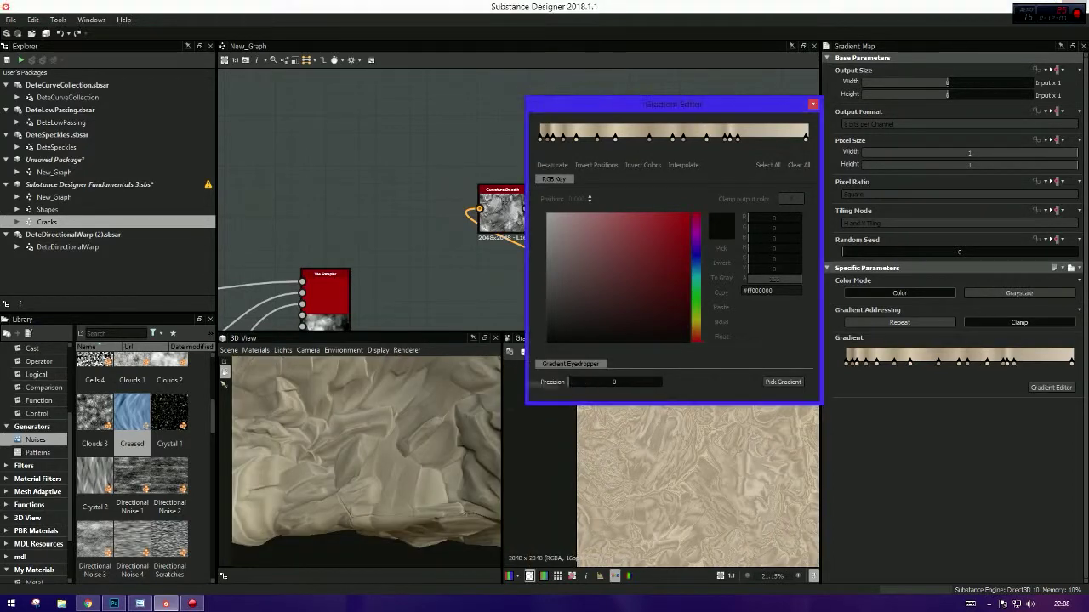
pyautogui.moveTo(424, 479); pyautogui.dragTo(403, 439)
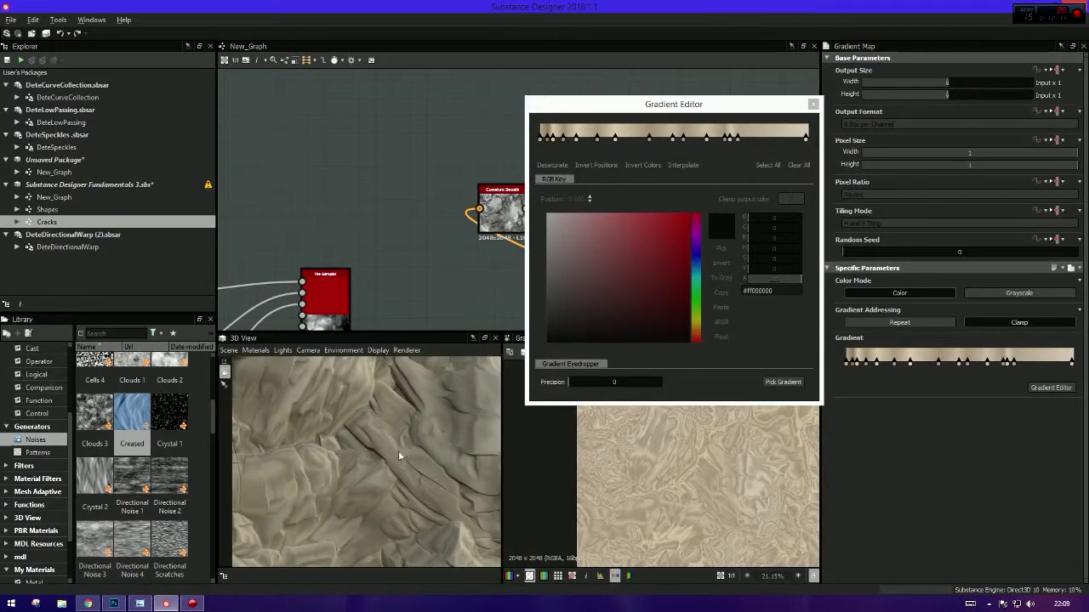
pyautogui.moveTo(402, 439); pyautogui.dragTo(394, 462)
pyautogui.scroll(5, 404, 200)
pyautogui.scroll(-3, 404, 201)
pyautogui.moveTo(405, 236); pyautogui.dragTo(510, 195)
# - Add a Histogram Range node after Cracks with Range set to 0.31
pyautogui.write('histogram')
pyautogui.click(545, 211)
pyautogui.moveTo(960, 304); pyautogui.dragTo(907, 305)
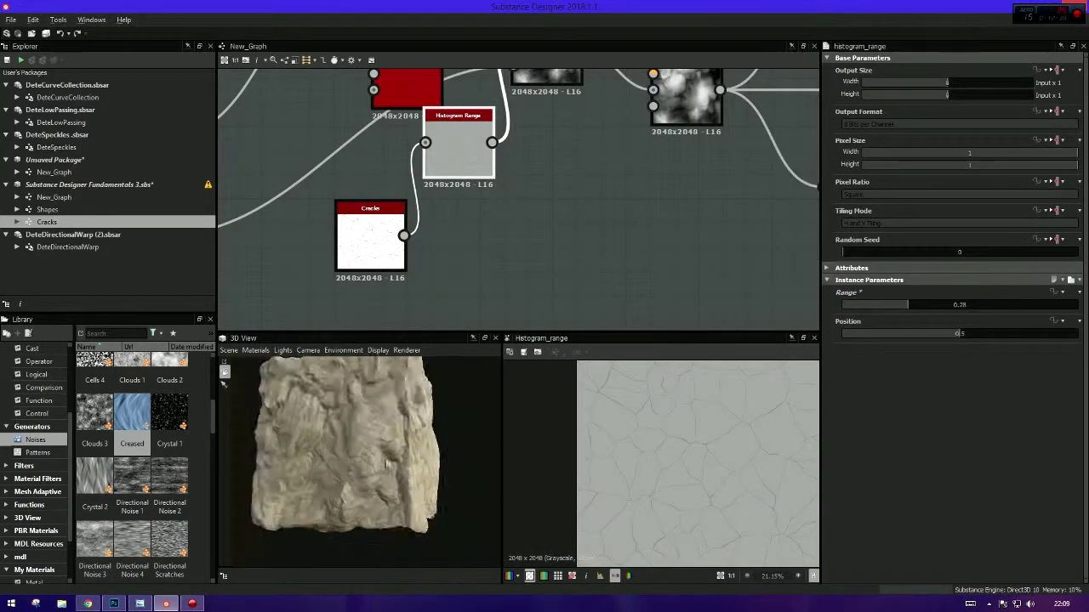
# - Re-pick the base-colour Gradient Map from the preview image and switch it to Color mode
pyautogui.moveTo(539, 213)
pyautogui.mouseDown(button='middle')
pyautogui.moveTo(595, 255)
pyautogui.moveTo(564, 221)
pyautogui.mouseUp(button='middle')
pyautogui.doubleClick(559, 143)
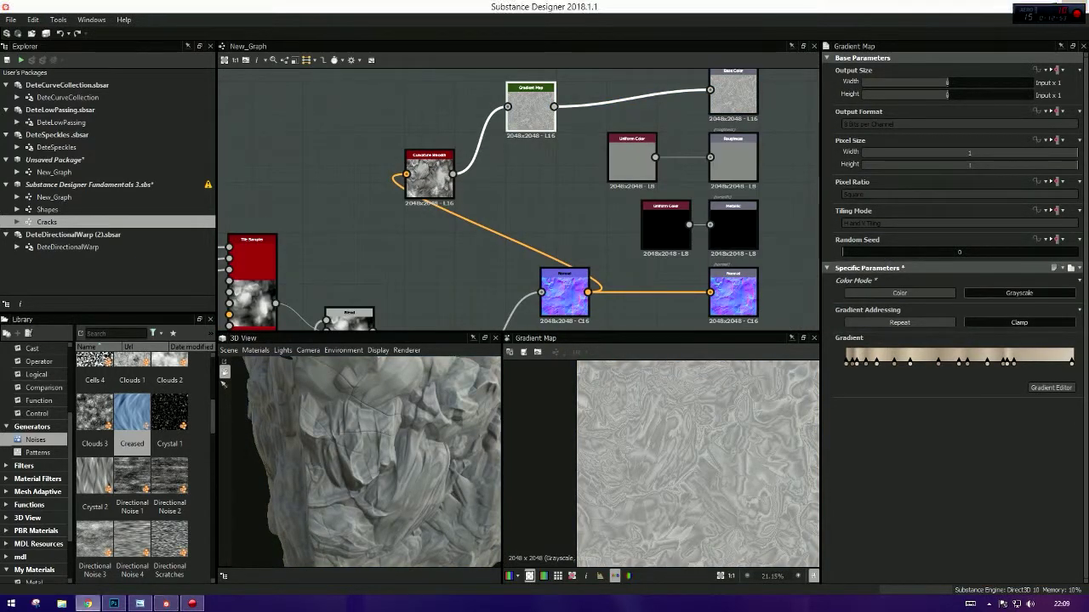
pyautogui.click(1037, 388)
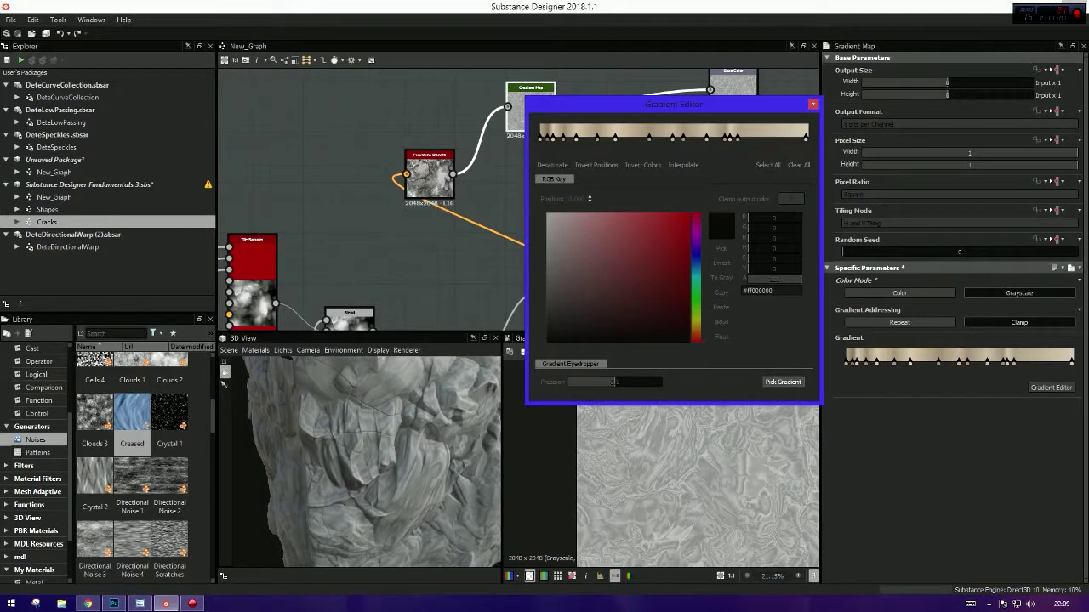
pyautogui.moveTo(587, 409); pyautogui.dragTo(808, 562)
pyautogui.click(814, 103)
pyautogui.click(1051, 388)
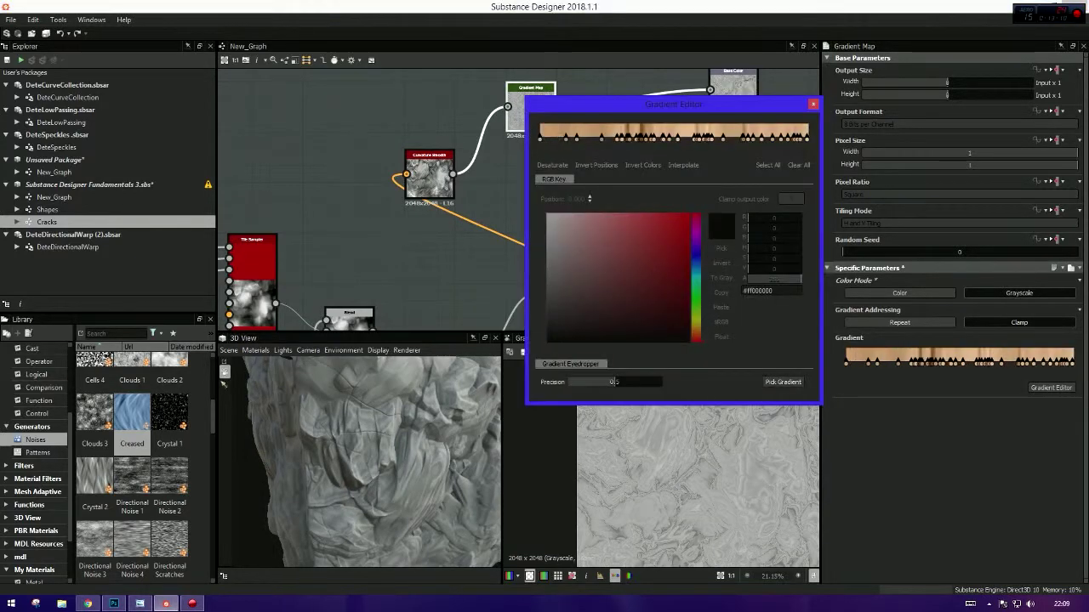
pyautogui.click(796, 110)
pyautogui.click(899, 292)
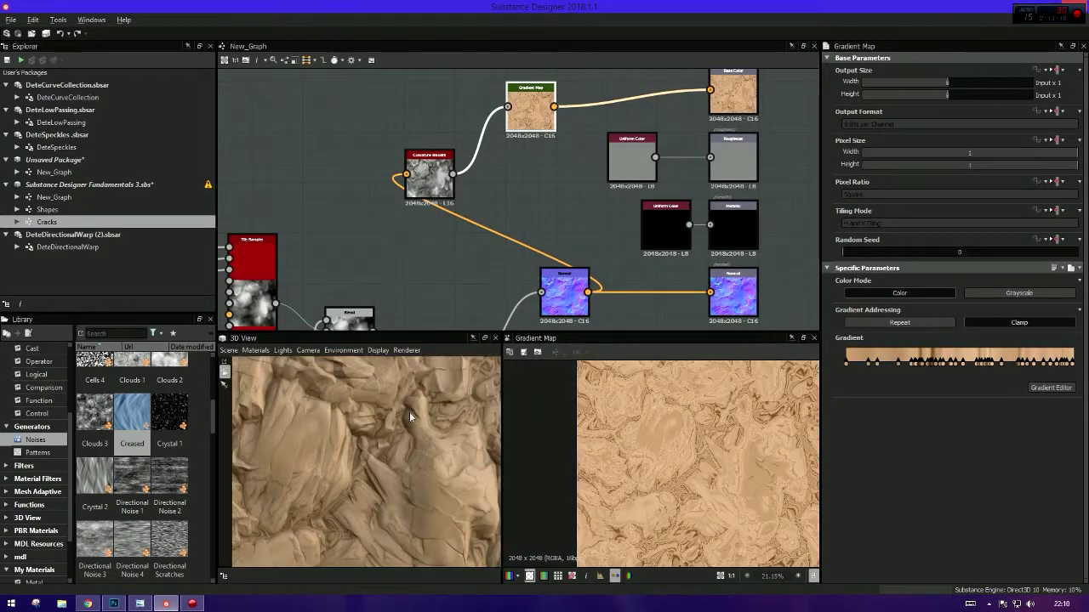
# - Resample the gradient at lower precision for fewer, lighter tan colour stops
pyautogui.click(1051, 388)
pyautogui.moveTo(610, 382); pyautogui.dragTo(595, 382)
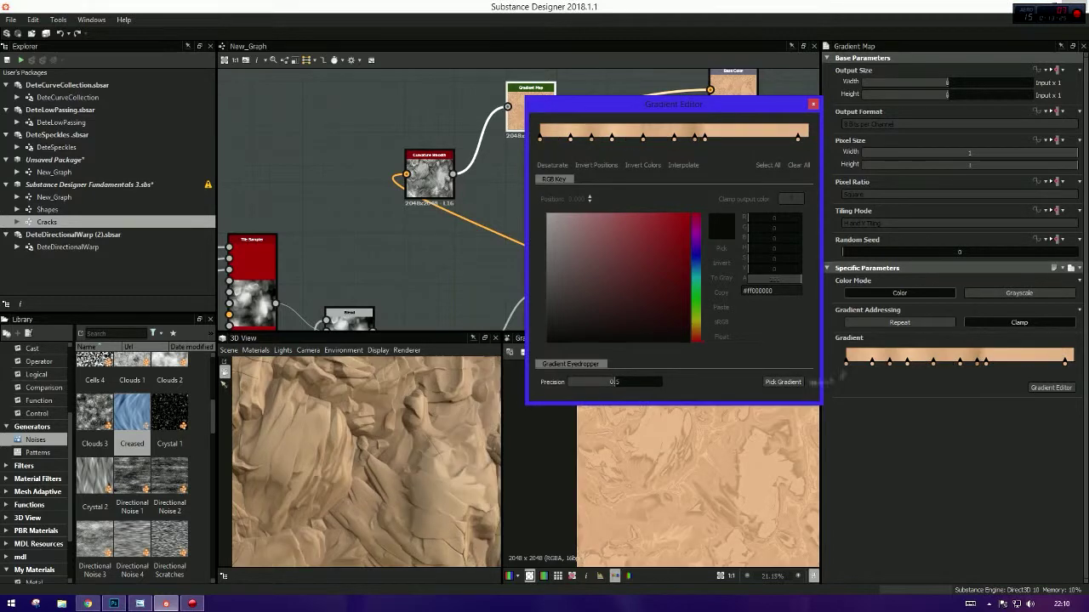
pyautogui.click(783, 382)
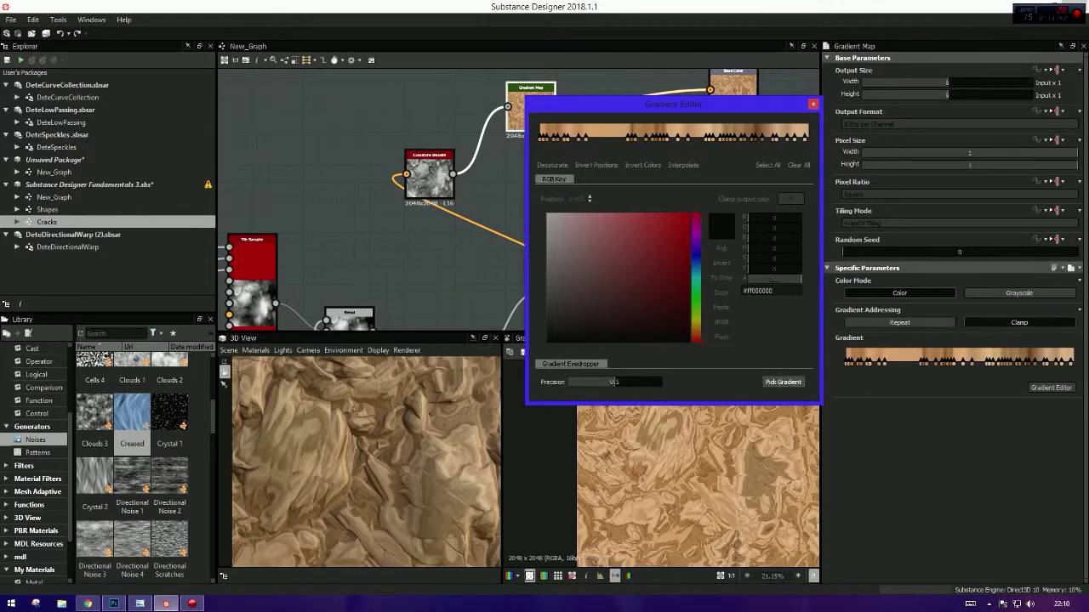
pyautogui.moveTo(280, 399)
pyautogui.mouseDown()
pyautogui.moveTo(432, 442)
pyautogui.moveTo(394, 470)
pyautogui.mouseUp()
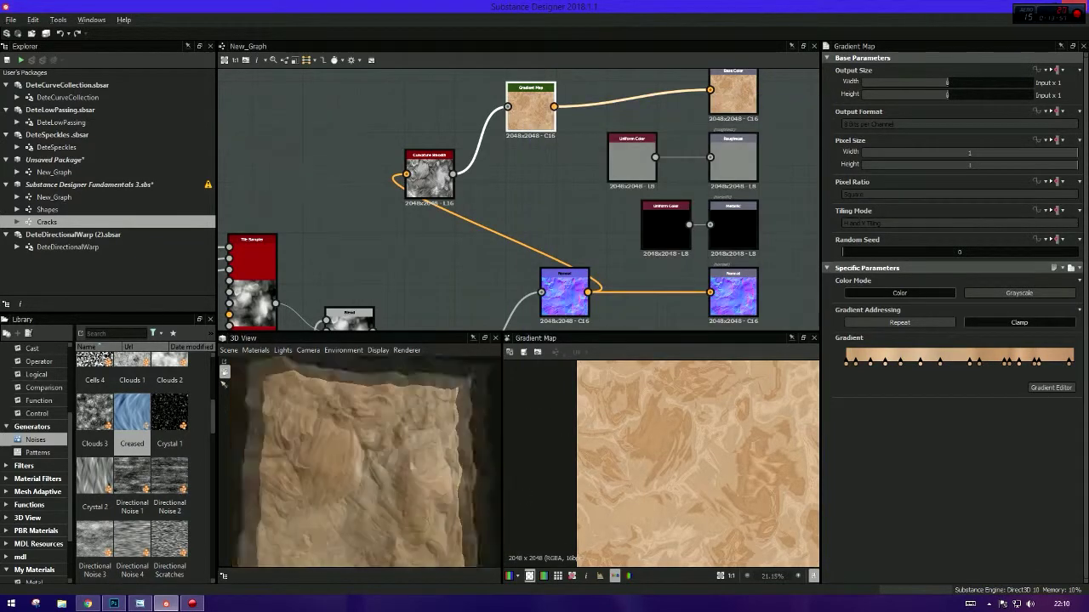
# - Add a BnW Spots 3 noise node in free graph space
pyautogui.scroll(2, 400, 118)
pyautogui.moveTo(443, 204); pyautogui.dragTo(532, 245, button='middle')
pyautogui.press('space')
pyautogui.click(570, 375)
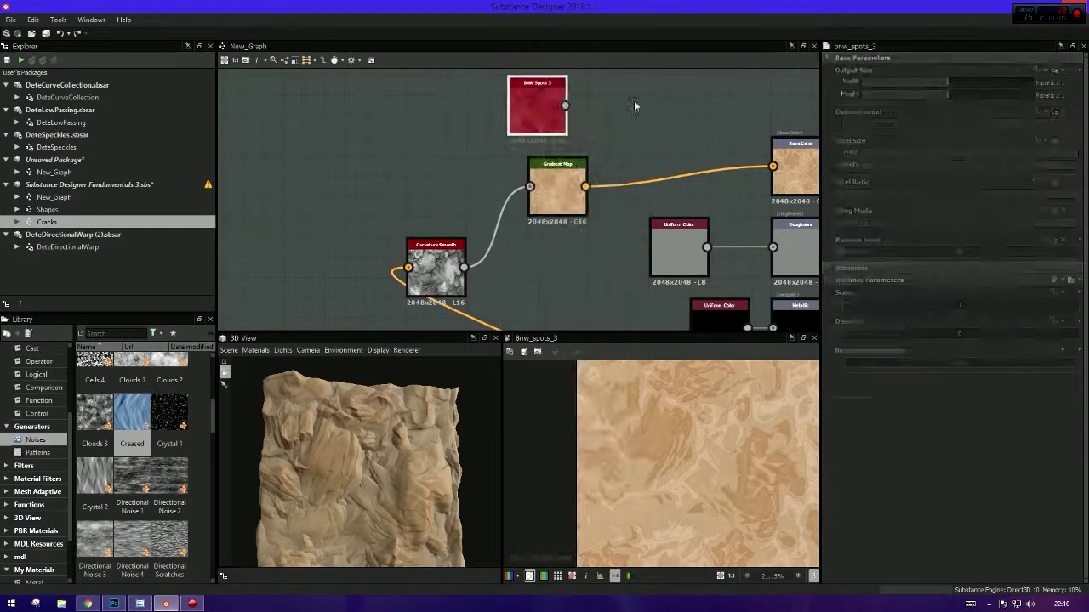
# - Insert a Blend before Base Color taking a gradient-mapped BnW Spots 3, Multiply at 0.28 opacity
pyautogui.scroll(3, 539, 190)
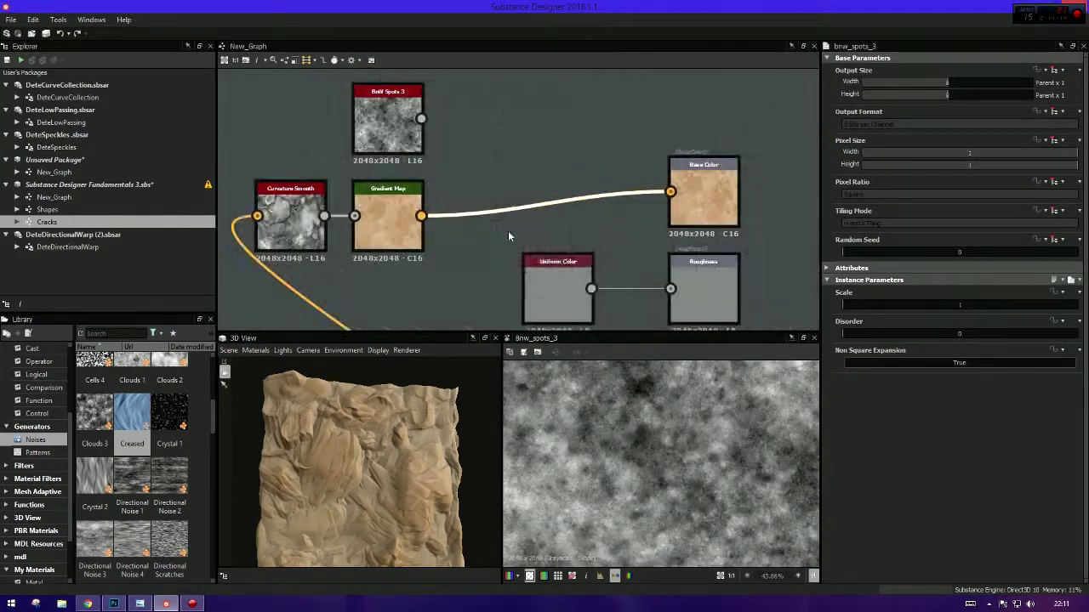
pyautogui.click(546, 175)
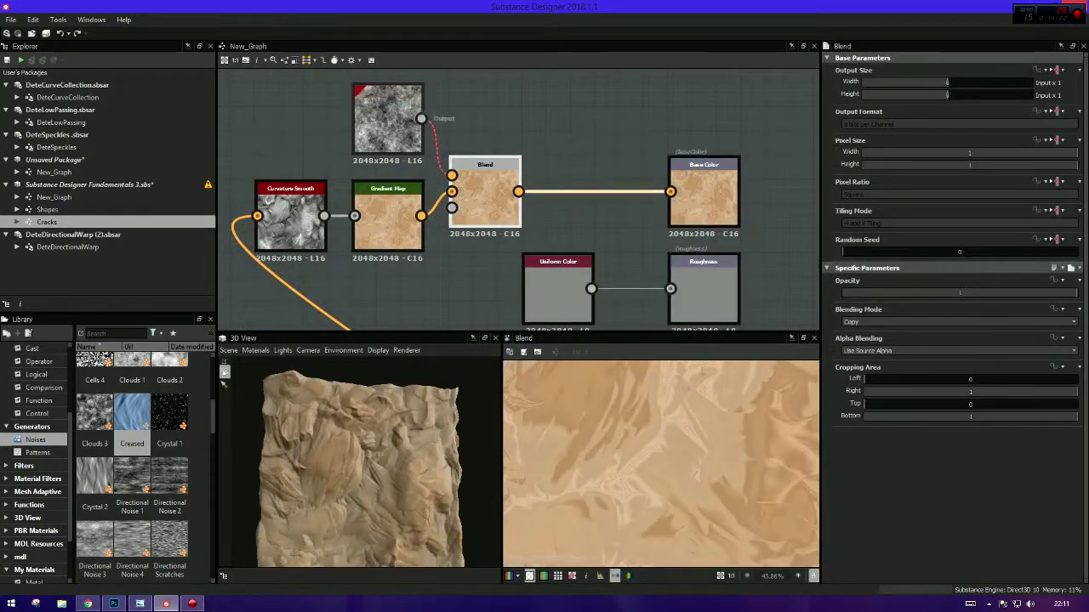
pyautogui.moveTo(387, 128); pyautogui.dragTo(290, 128)
pyautogui.press('space')
pyautogui.click(417, 175)
pyautogui.click(855, 353)
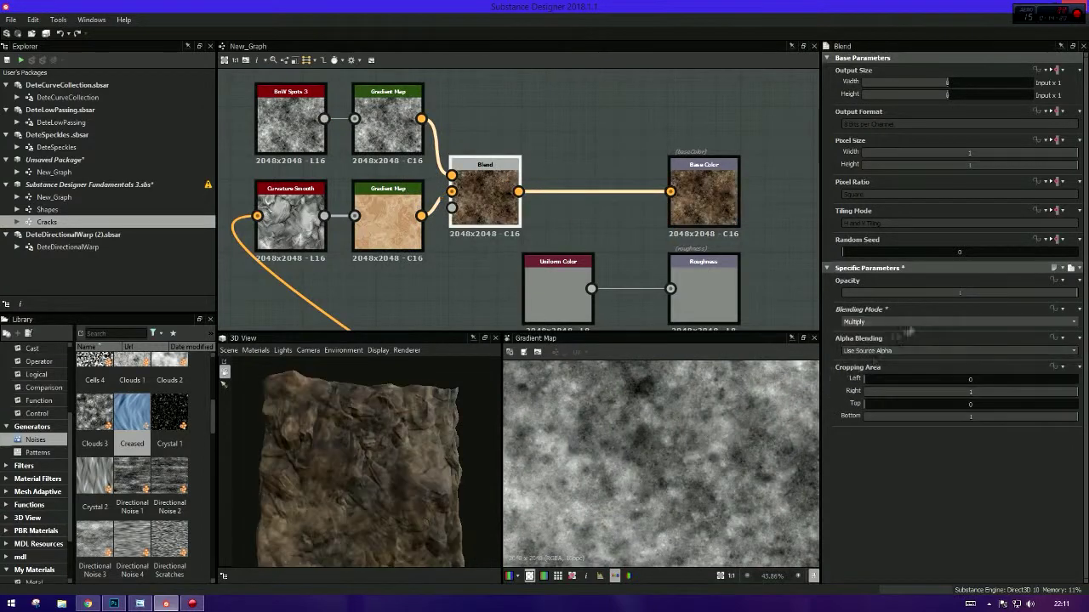
pyautogui.click(910, 293)
# - Replace BnW Spots 3 with Grunge Map 015 and view the Blend result
pyautogui.moveTo(281, 170); pyautogui.dragTo(431, 218, button='middle')
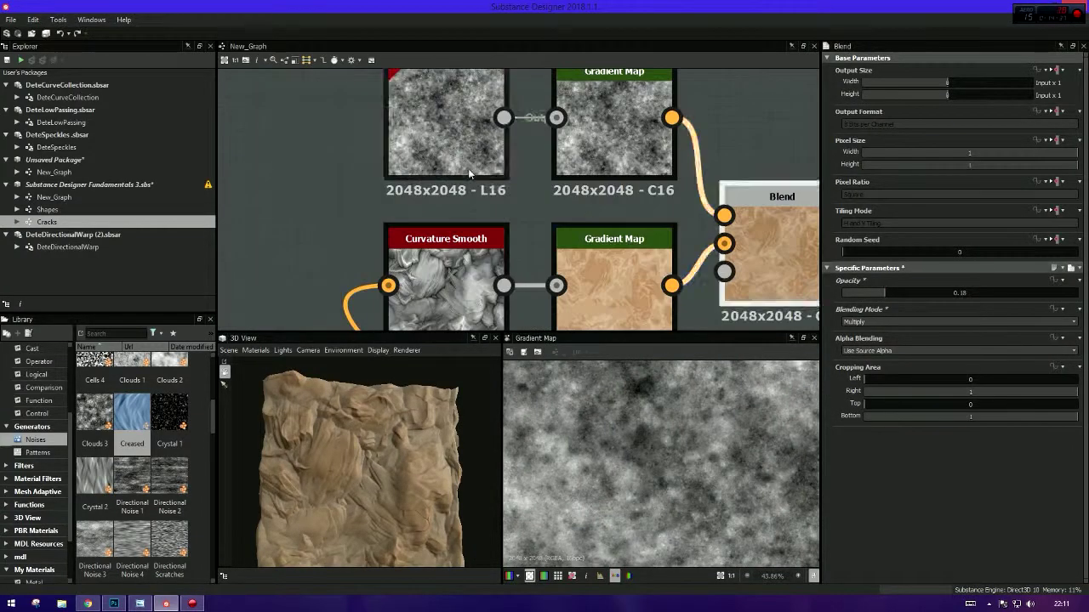
pyautogui.click(442, 170)
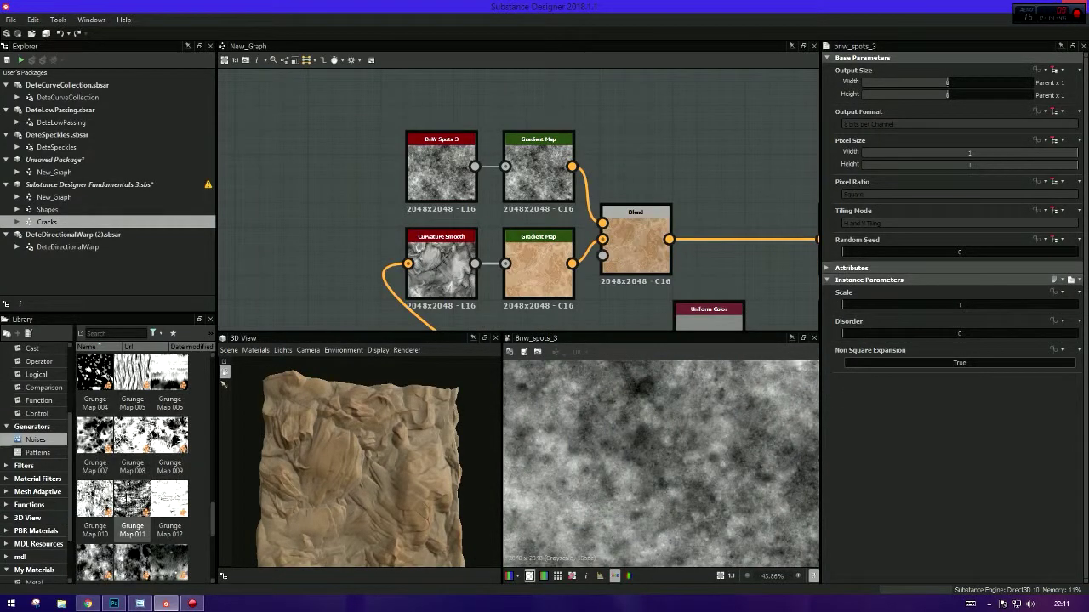
pyautogui.scroll(-2, 144, 504)
pyautogui.moveTo(328, 238); pyautogui.dragTo(320, 191)
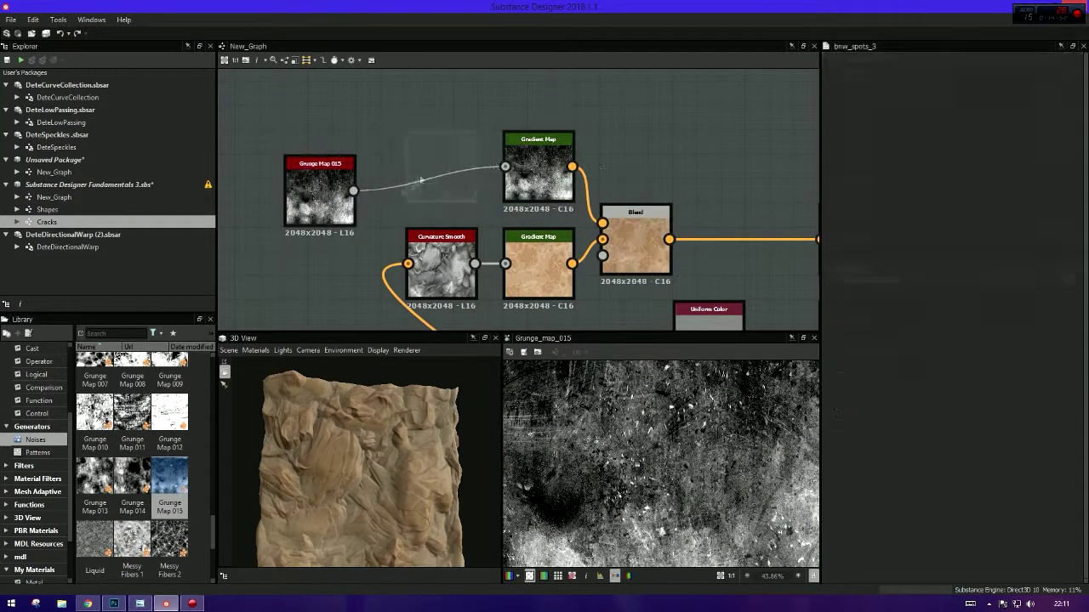
pyautogui.doubleClick(633, 245)
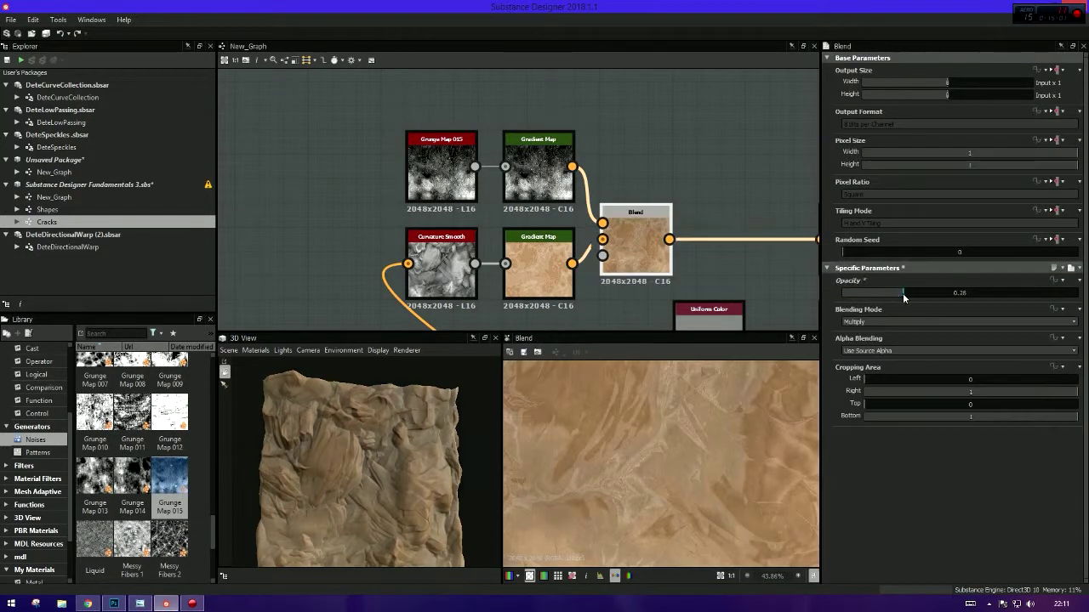
pyautogui.moveTo(378, 408); pyautogui.dragTo(374, 463)
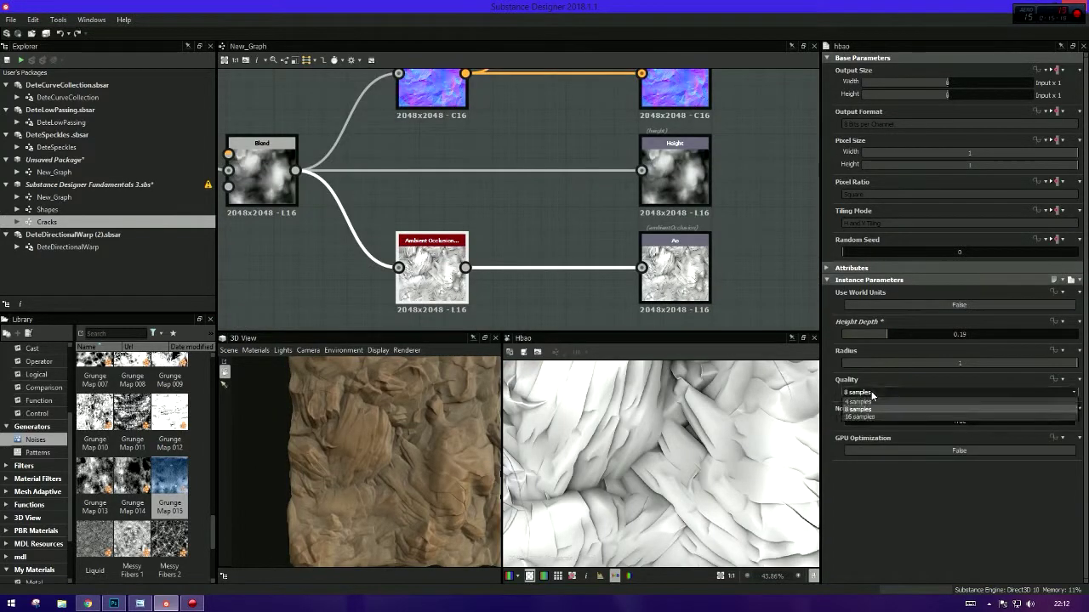
# - Drag Grunge Map 011 from the Library into the graph and view the second Blend's output
pyautogui.moveTo(437, 486)
pyautogui.mouseDown()
pyautogui.moveTo(383, 460)
pyautogui.moveTo(412, 441)
pyautogui.mouseUp()
pyautogui.scroll(-3, 345, 279)
pyautogui.scroll(5, 333, 253)
pyautogui.scroll(-3, 334, 254)
pyautogui.moveTo(365, 367)
pyautogui.mouseDown()
pyautogui.moveTo(399, 418)
pyautogui.moveTo(376, 448)
pyautogui.mouseUp()
pyautogui.moveTo(454, 244)
pyautogui.mouseDown(button='middle')
pyautogui.moveTo(486, 230)
pyautogui.moveTo(490, 267)
pyautogui.mouseUp(button='middle')
pyautogui.moveTo(415, 298); pyautogui.dragTo(566, 102)
pyautogui.scroll(2, 608, 161)
pyautogui.doubleClick(577, 242)
# - Add a Gradient Map after Grunge Map 011 and set the new Blend to Soft Light
pyautogui.press('space')
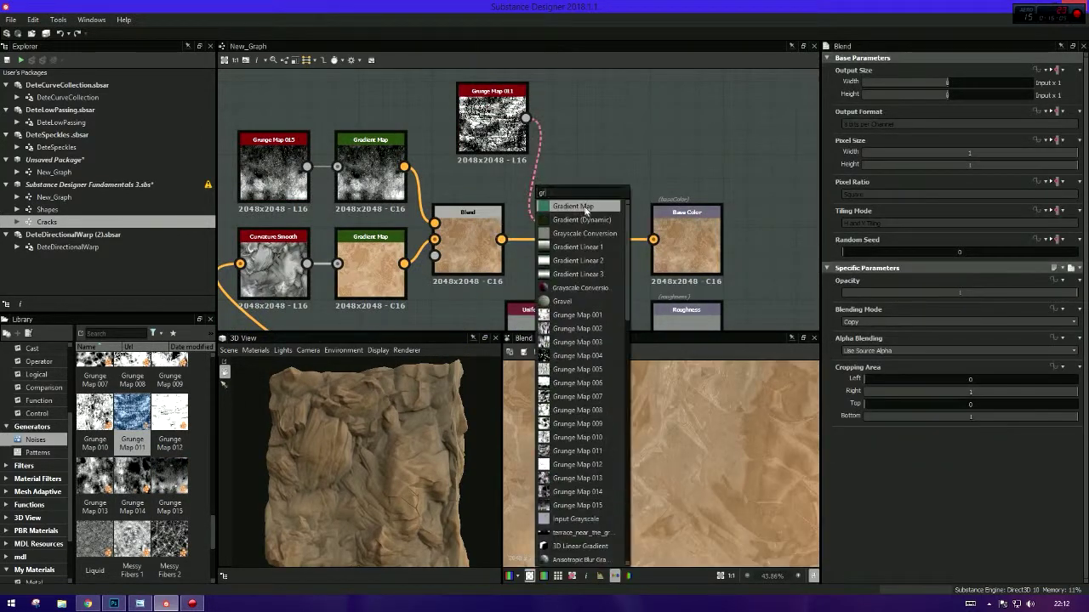
pyautogui.click(630, 208)
pyautogui.click(577, 240)
pyautogui.click(886, 320)
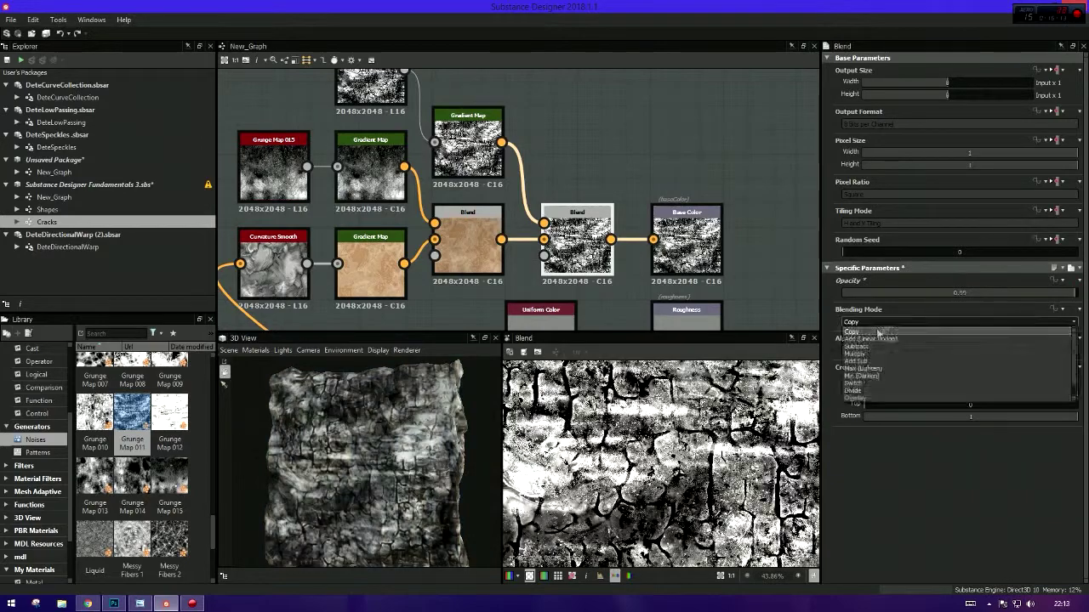
pyautogui.click(887, 291)
# - Lower the grunge overlay opacity to 0.34 and the first Blend's opacity to 0.14
pyautogui.scroll(-3, 881, 324)
pyautogui.scroll(-3, 881, 324)
pyautogui.scroll(-2, 881, 324)
pyautogui.click(953, 292)
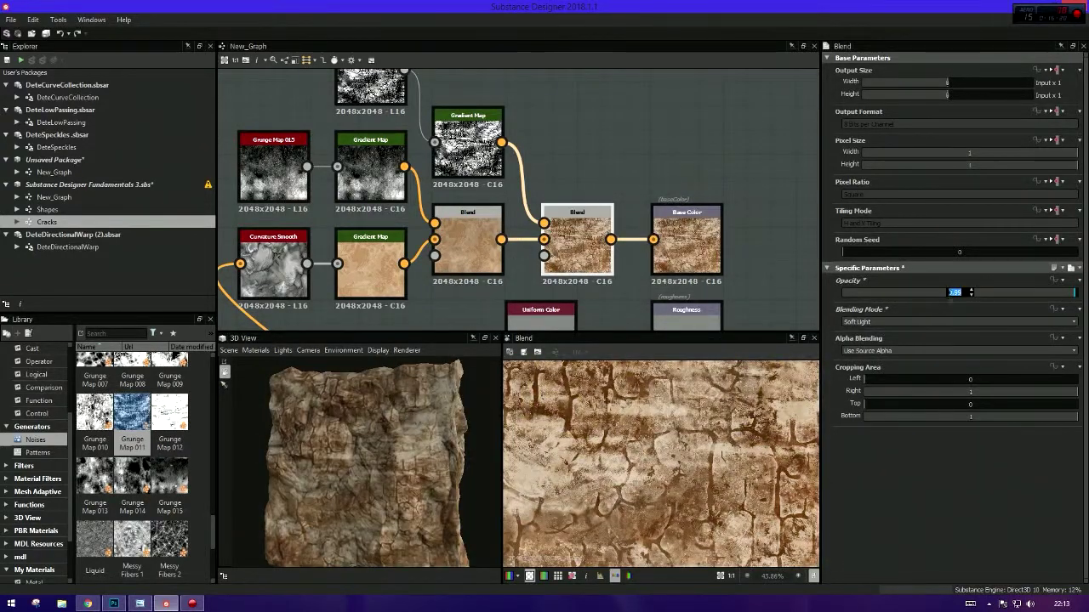
pyautogui.moveTo(592, 255); pyautogui.dragTo(628, 269)
pyautogui.moveTo(923, 296); pyautogui.dragTo(920, 293)
pyautogui.moveTo(331, 482); pyautogui.dragTo(389, 485)
pyautogui.click(467, 226)
pyautogui.moveTo(880, 290); pyautogui.dragTo(875, 292)
# - Wire a Grayscale Conversion into Roughness, replacing the Uniform Color, and start a roughness Blend
pyautogui.moveTo(434, 327); pyautogui.dragTo(521, 257, button='middle')
pyautogui.press('space')
pyautogui.press('Return')
pyautogui.moveTo(655, 247); pyautogui.dragTo(555, 225, button='middle')
pyautogui.press('Delete')
pyautogui.press('space')
pyautogui.press('Return')
pyautogui.scroll(2, 500, 118)
pyautogui.press('space')
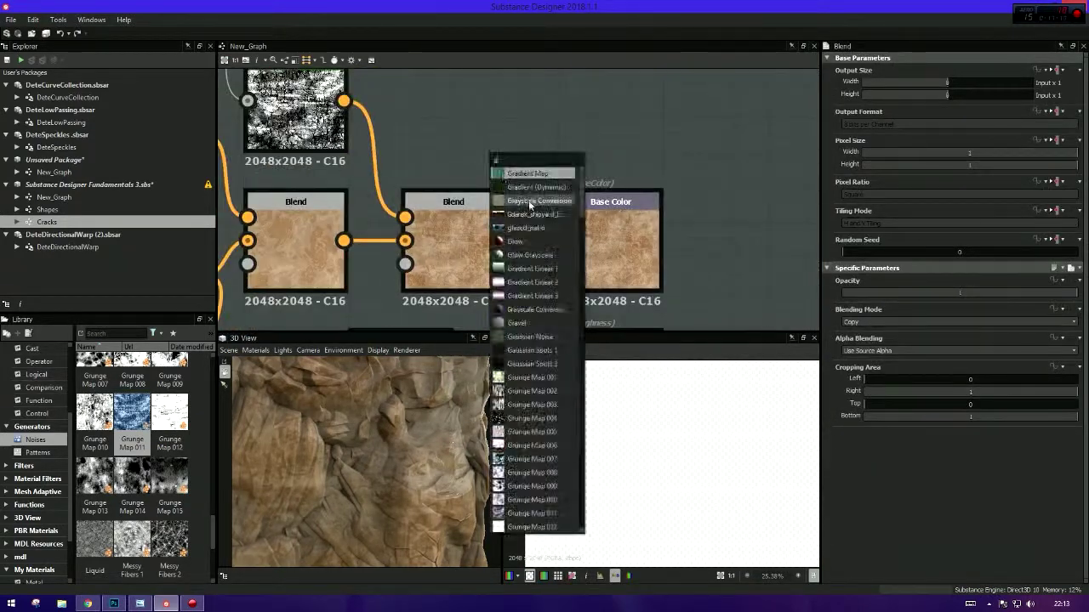
# - Add a second Grayscale Conversion and set the roughness Blend to Multiply
pyautogui.click(528, 200)
pyautogui.scroll(-3, 528, 200)
pyautogui.click(958, 321)
pyautogui.click(885, 357)
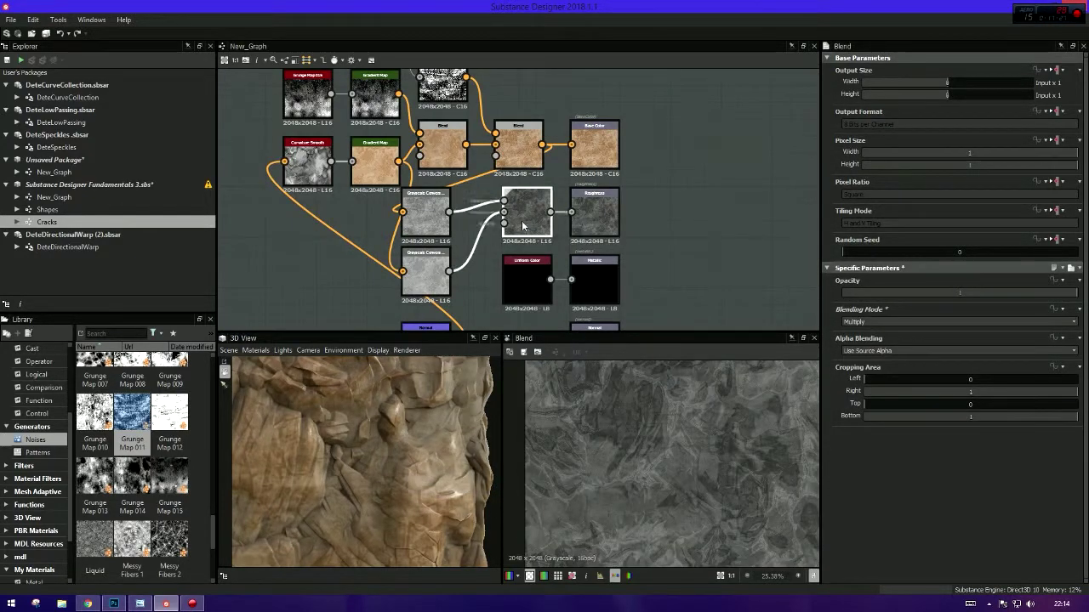
pyautogui.moveTo(522, 225); pyautogui.dragTo(457, 208, button='middle')
pyautogui.scroll(-2, 468, 229)
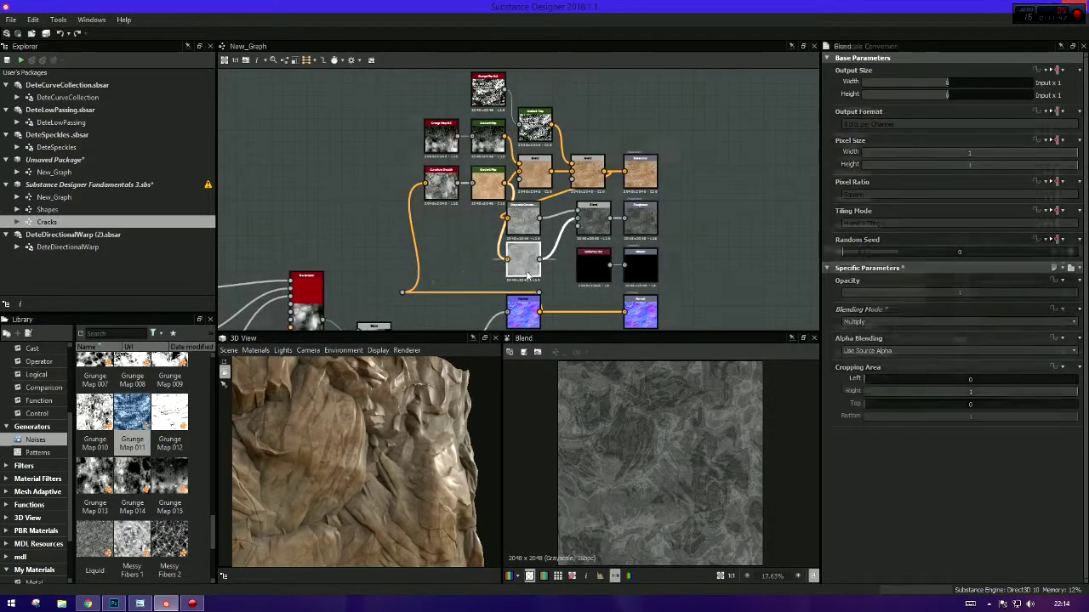
pyautogui.scroll(1, 528, 275)
pyautogui.moveTo(527, 274); pyautogui.dragTo(475, 257)
# - Insert a Levels node before Roughness and pull its input levels inward for stronger contrast
pyautogui.press('space')
pyautogui.click(629, 459)
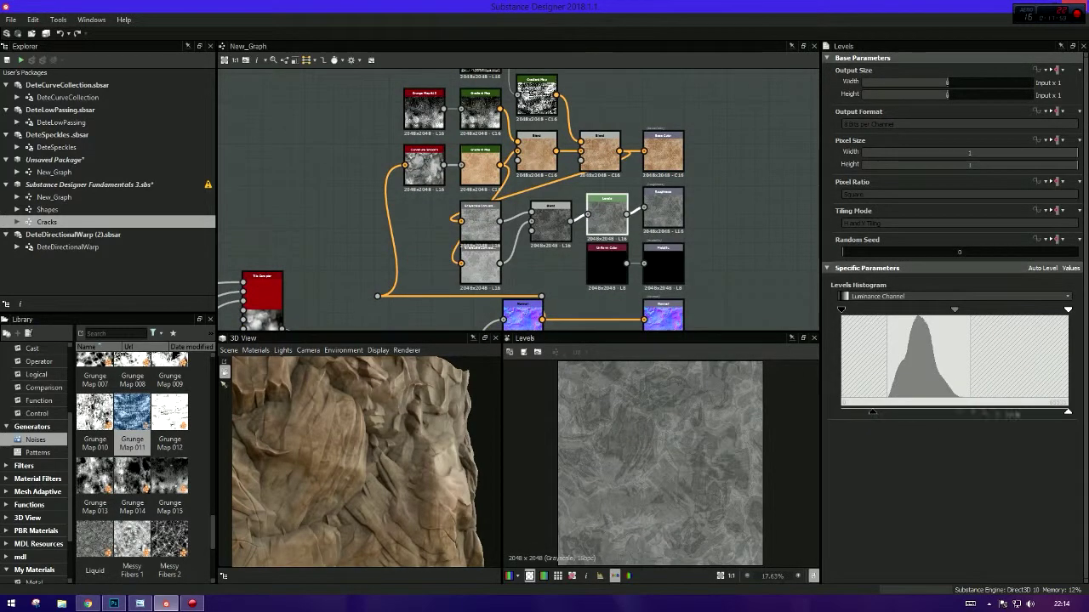
pyautogui.moveTo(1067, 412); pyautogui.dragTo(974, 412)
pyautogui.moveTo(872, 412); pyautogui.dragTo(971, 414)
pyautogui.moveTo(887, 412); pyautogui.dragTo(925, 412)
pyautogui.moveTo(425, 442); pyautogui.dragTo(372, 463)
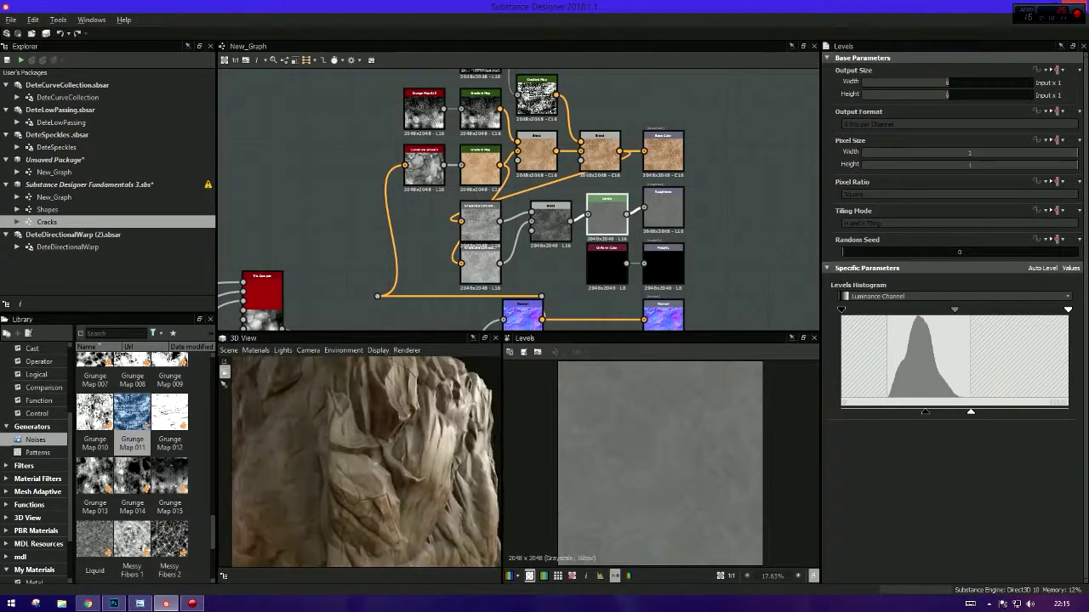
pyautogui.moveTo(843, 309); pyautogui.dragTo(889, 309)
pyautogui.moveTo(1067, 310); pyautogui.dragTo(939, 310)
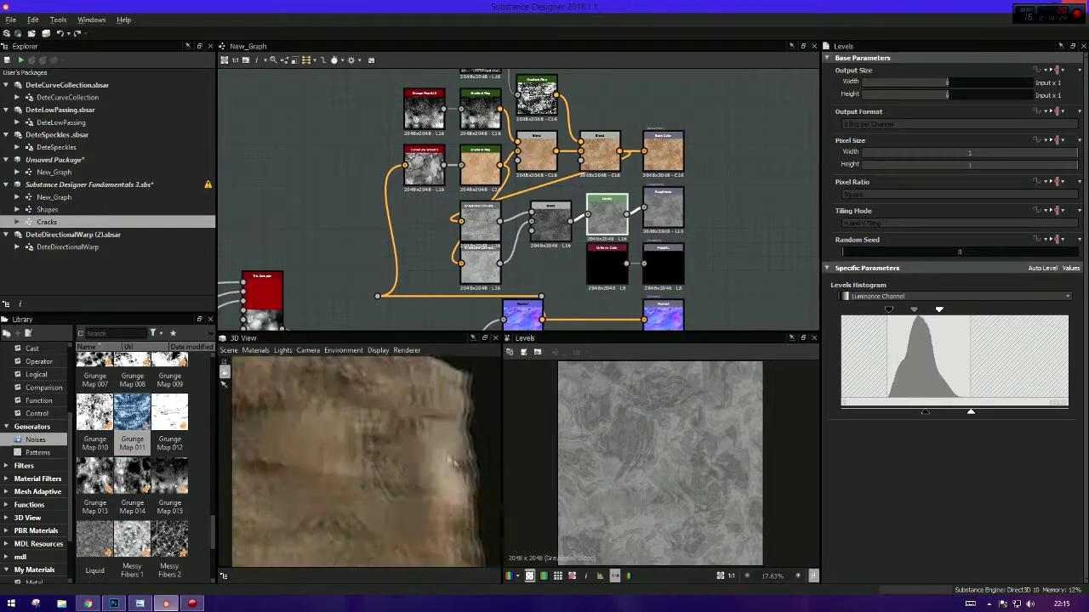
pyautogui.moveTo(911, 413); pyautogui.dragTo(936, 414)
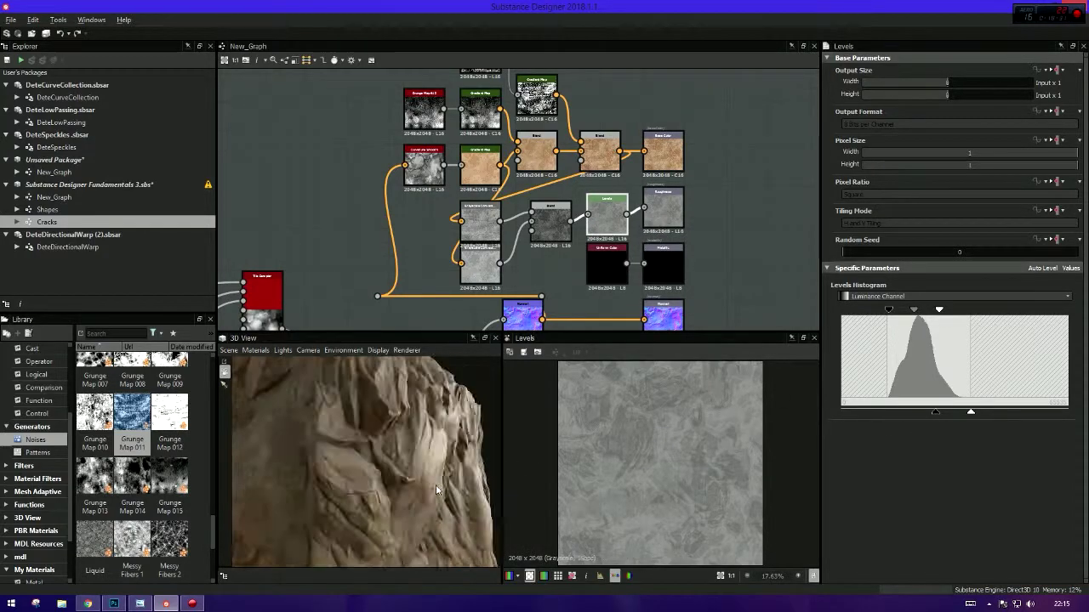
pyautogui.scroll(2, 536, 145)
pyautogui.click(535, 145)
# - Blur the Gradient Map output by Grunge Map 011 with a Slope Blur Grayscale (Min, 3 samples, intensity 1.62)
pyautogui.scroll(2, 538, 170)
pyautogui.doubleClick(538, 172)
pyautogui.moveTo(539, 172); pyautogui.dragTo(534, 198, button='middle')
pyautogui.moveTo(572, 182); pyautogui.dragTo(576, 176)
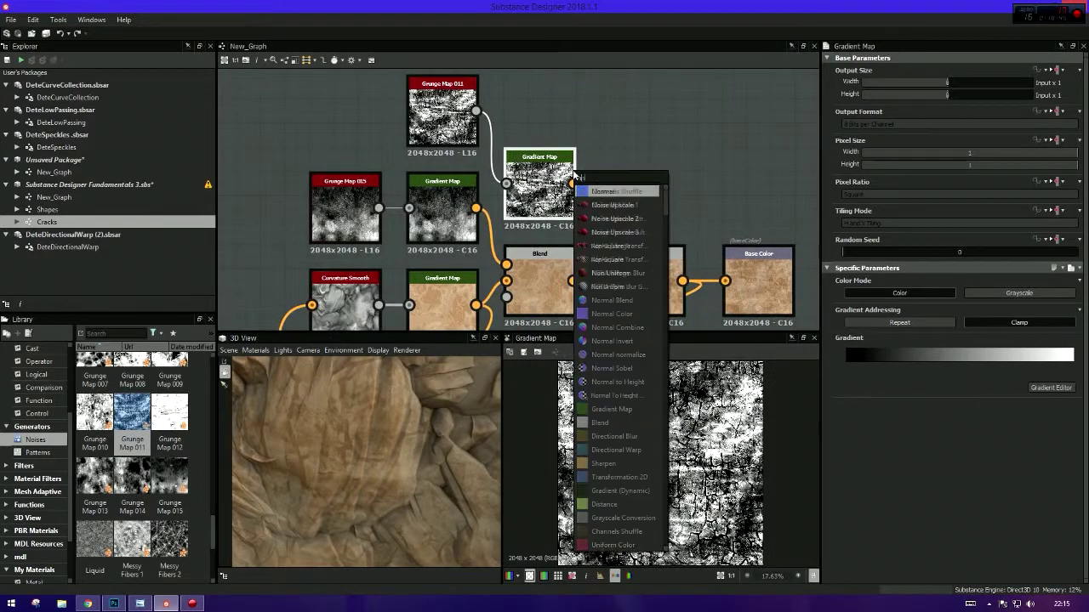
pyautogui.click(612, 232)
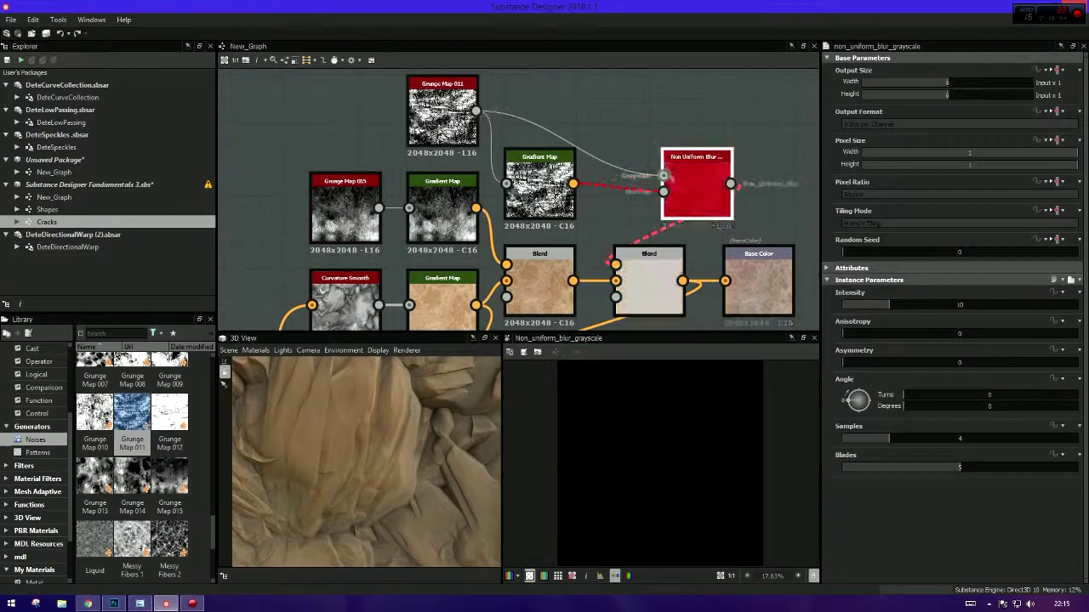
pyautogui.moveTo(671, 180); pyautogui.dragTo(665, 177)
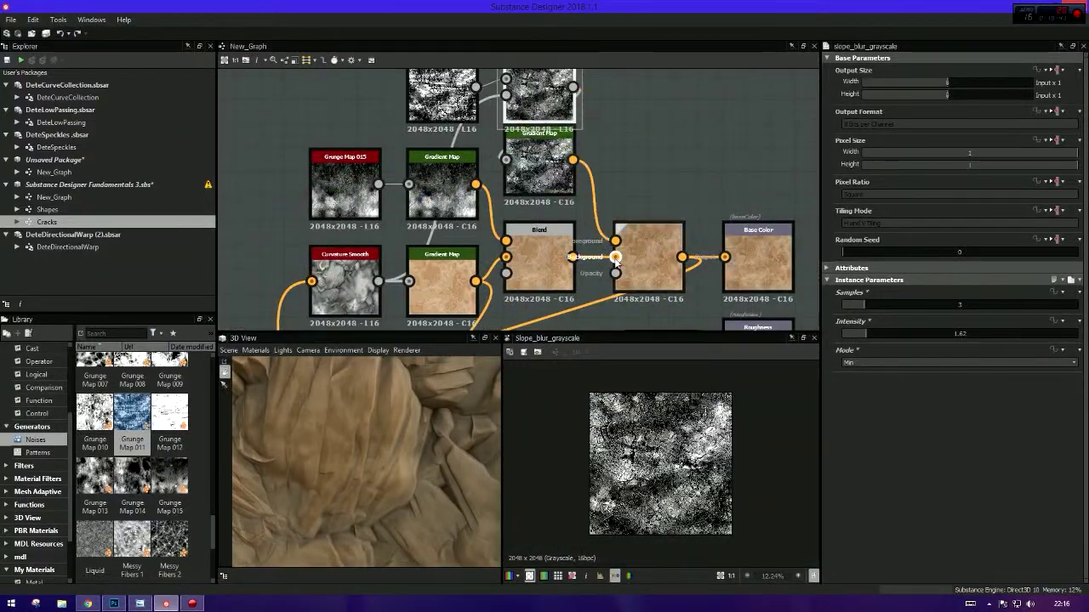
pyautogui.moveTo(406, 483)
pyautogui.mouseDown()
pyautogui.moveTo(396, 461)
pyautogui.moveTo(327, 476)
pyautogui.mouseUp()
pyautogui.scroll(-5, 374, 476)
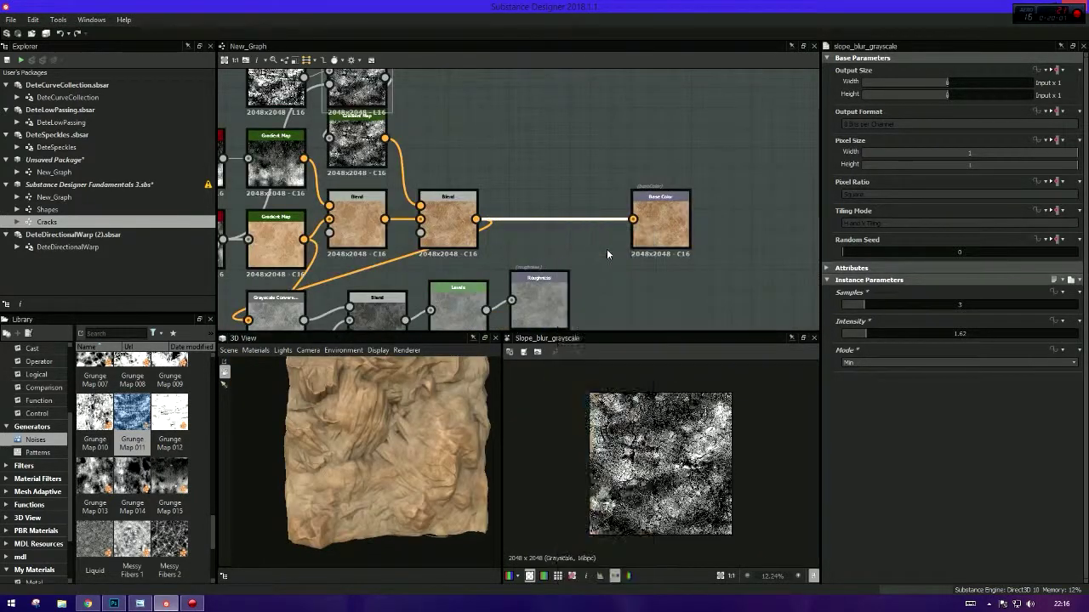
# - Raise the HSL node's Lightness to about 0.53
pyautogui.moveTo(956, 354); pyautogui.dragTo(960, 355)
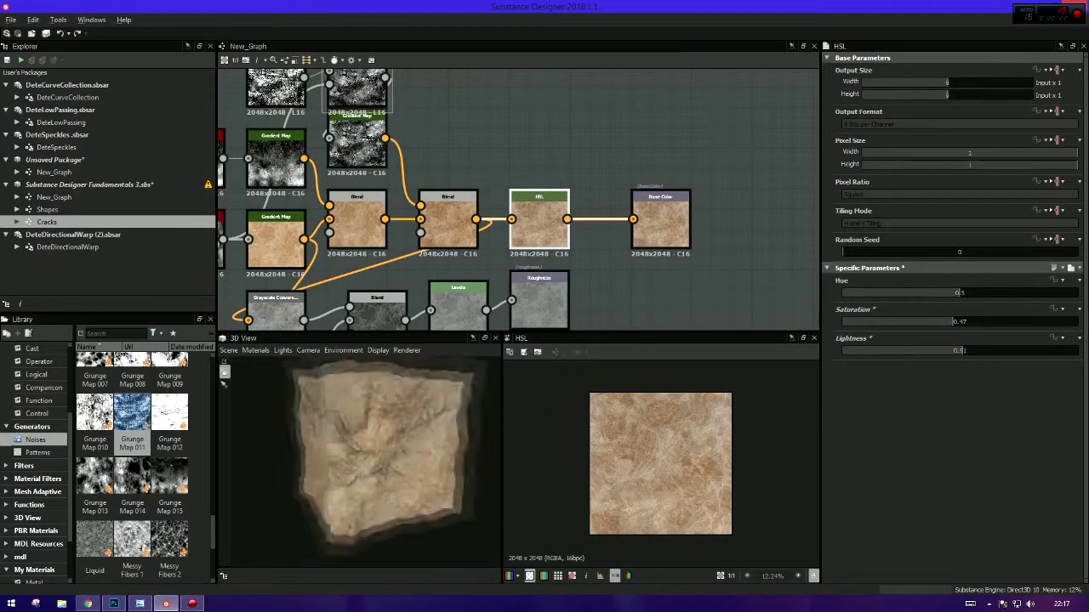